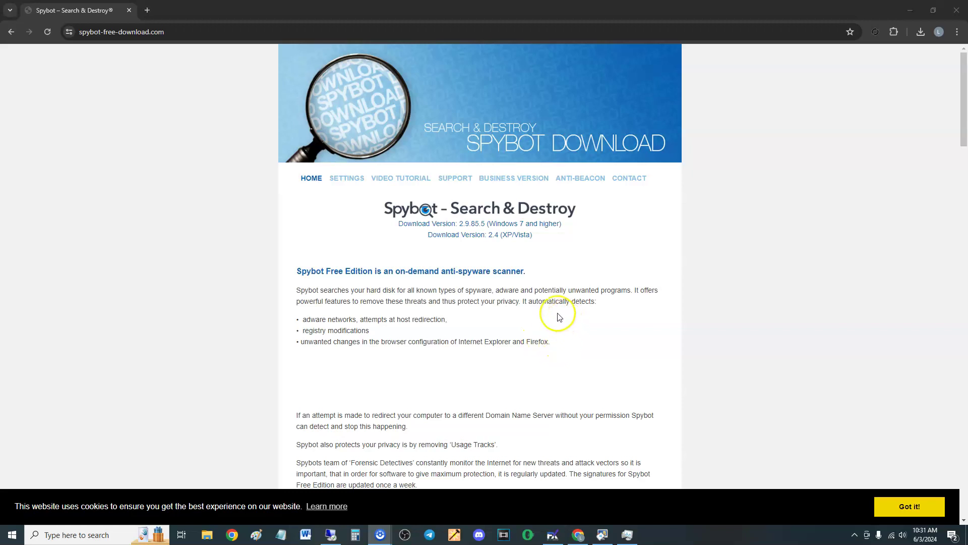
On the Spybot download page, start the 2.9.85.5 download from the 'Download from allocator source' link.
click(594, 321)
click(764, 298)
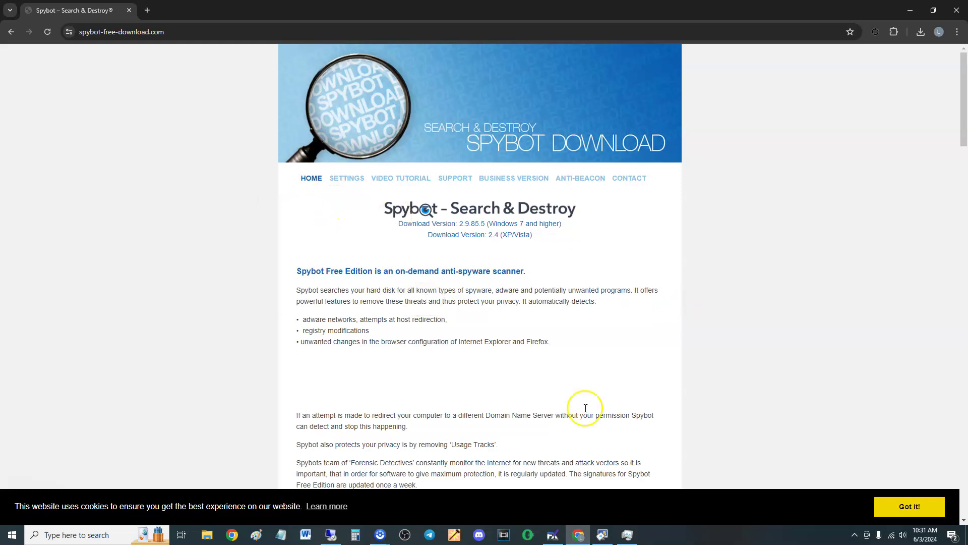
scroll(590, 353, down, 3)
scroll(591, 298, down, 7)
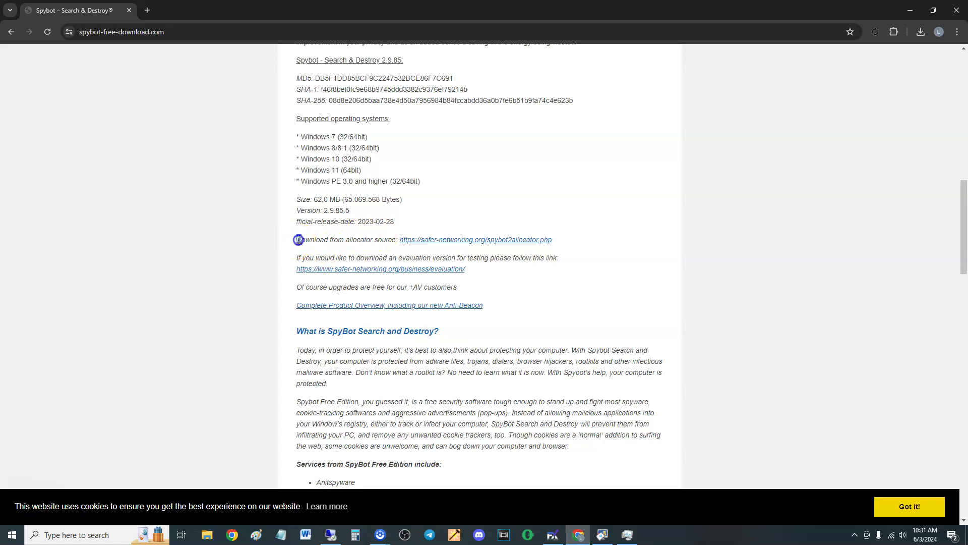
drag(298, 240, 570, 237)
click(612, 219)
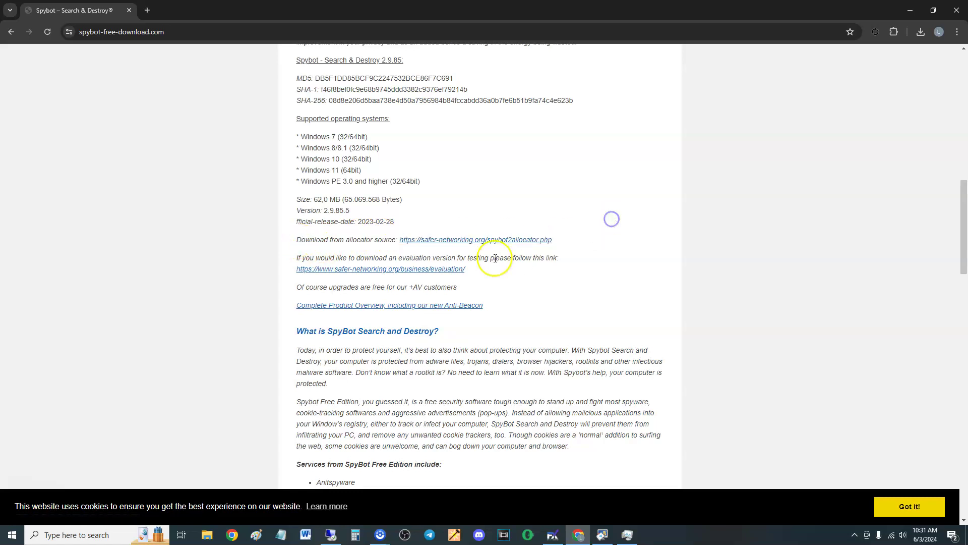
click(497, 240)
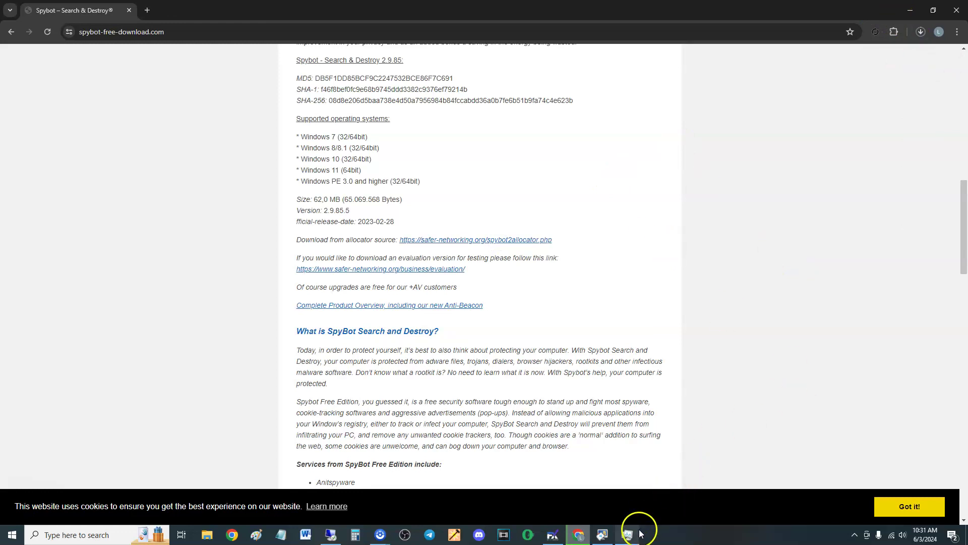
Bring the Spybot Start Center to the front and position its window.
click(607, 534)
drag(532, 124, 488, 127)
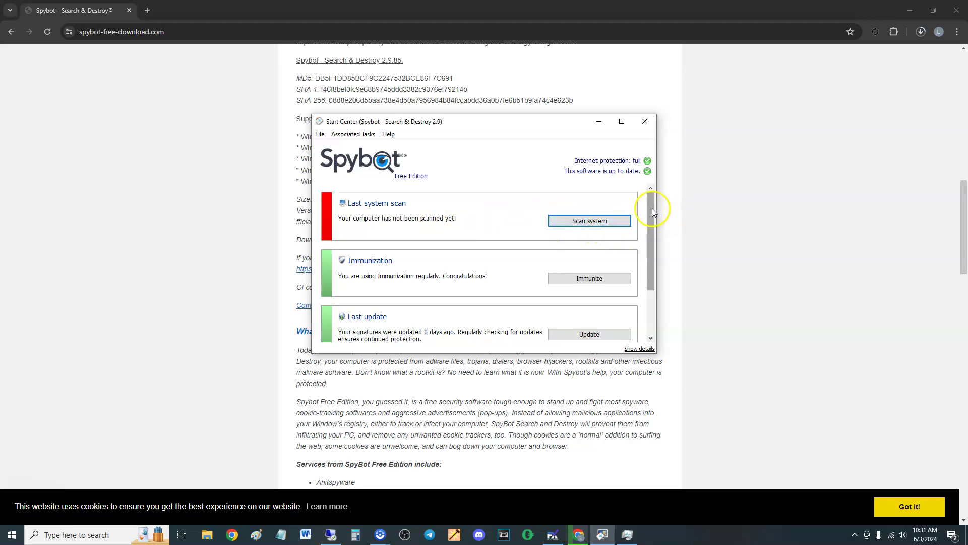
drag(652, 209, 649, 224)
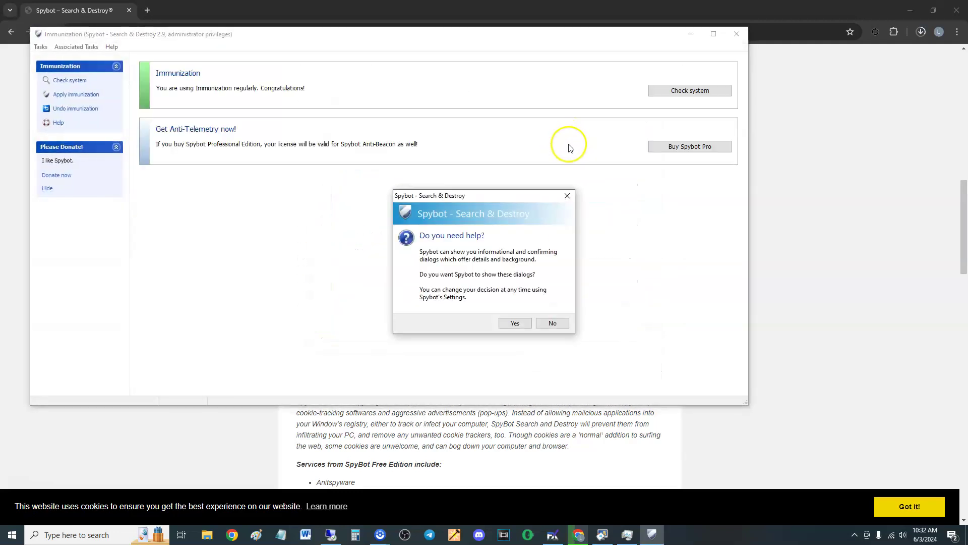
Dismiss the help prompt and run Full Immunization, confirming all 143470 entries are immunized.
click(567, 197)
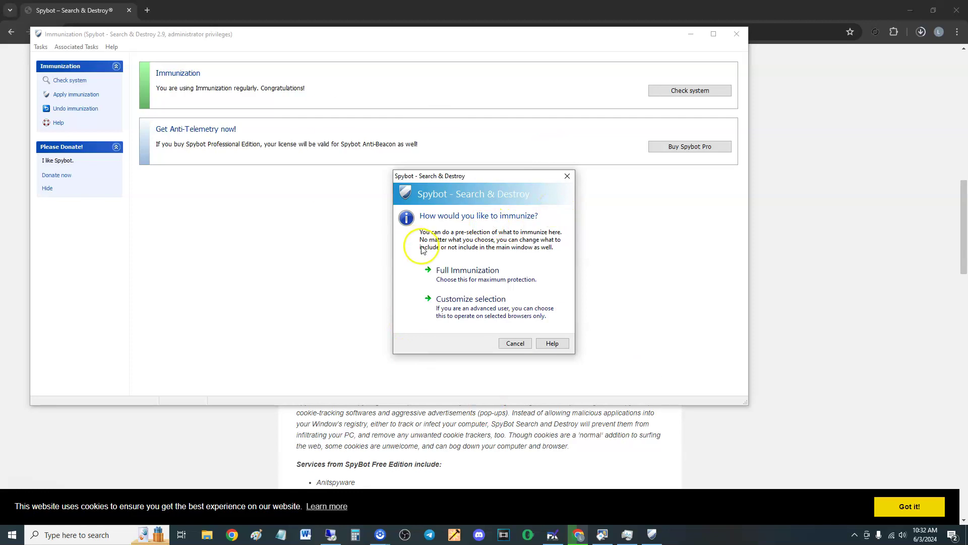
click(449, 272)
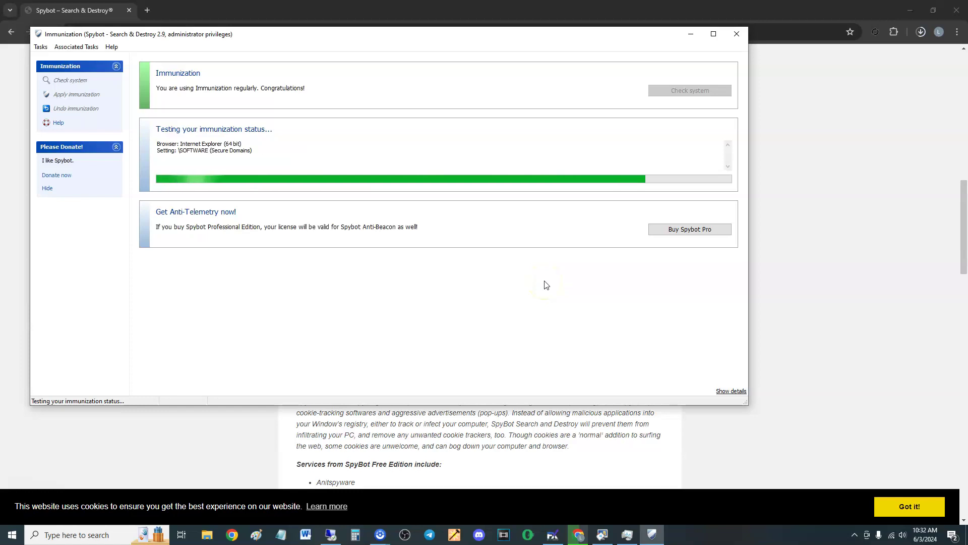
click(547, 285)
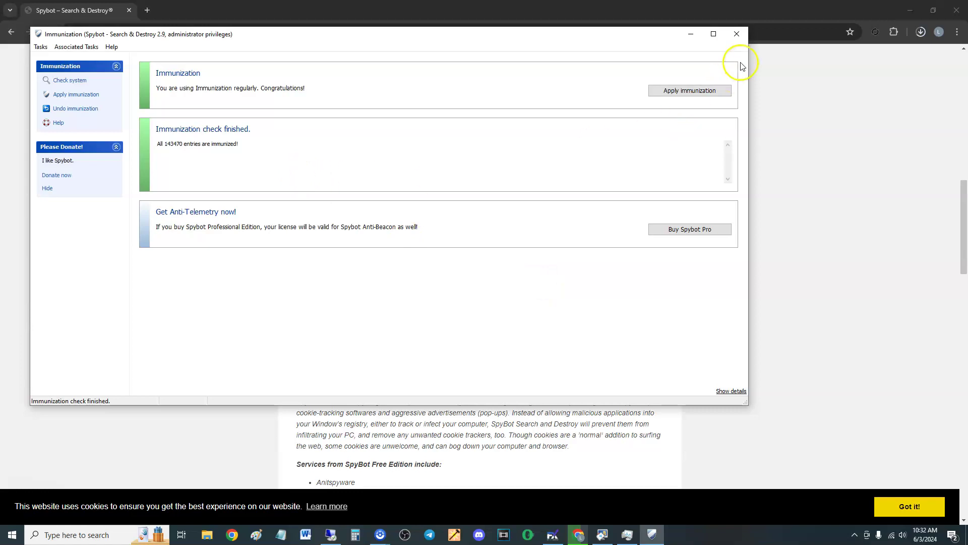
drag(607, 40, 643, 58)
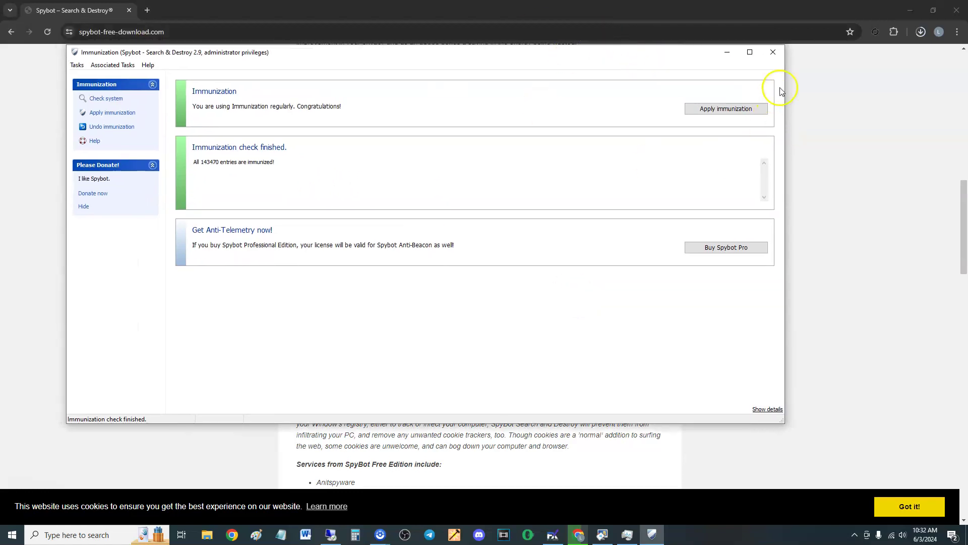
Close the Immunization window and launch a system scan from the Start Center's Last system scan section.
click(774, 53)
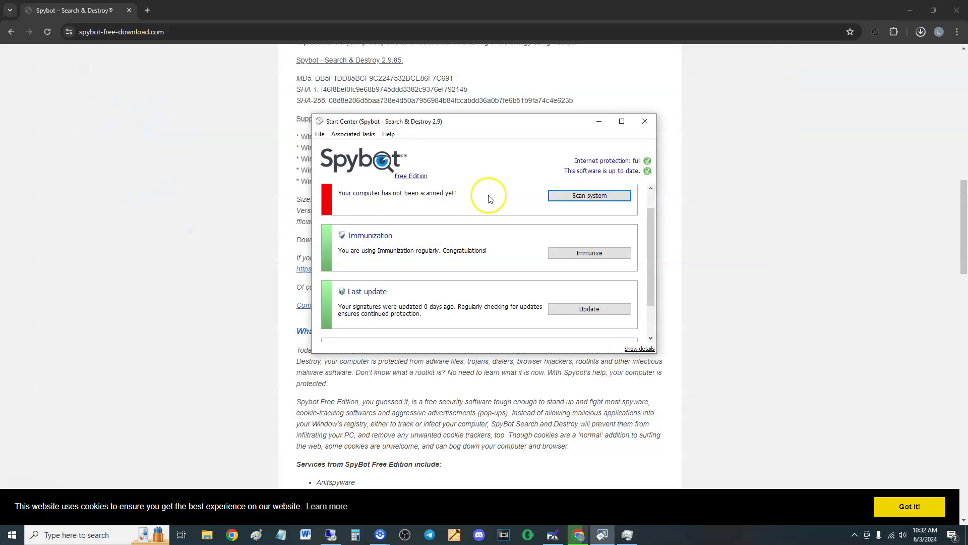
drag(507, 124, 494, 120)
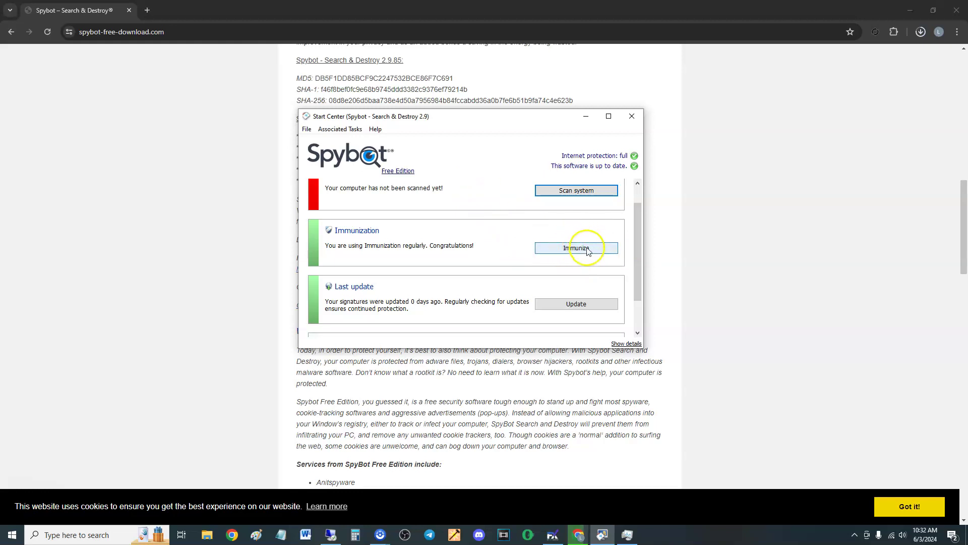
drag(634, 228, 635, 273)
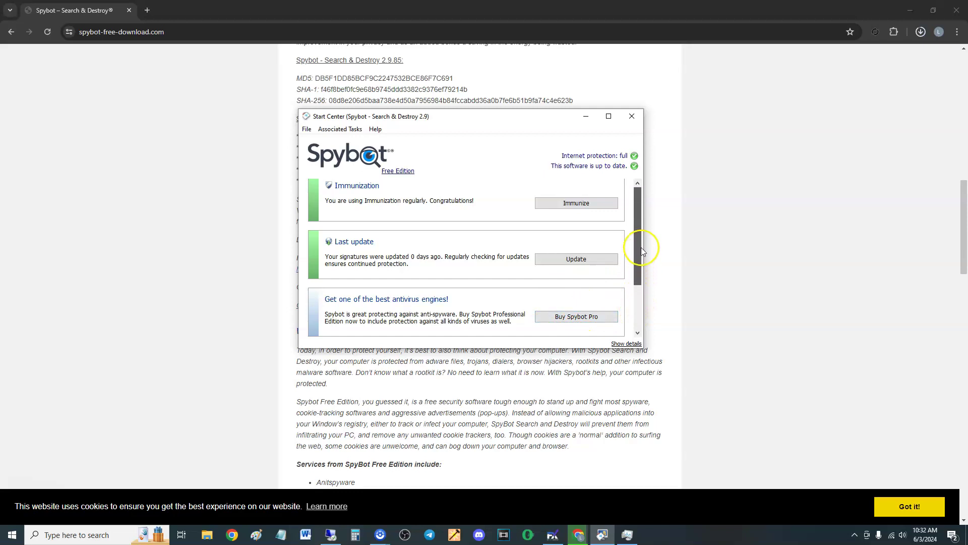
scroll(640, 247, up, 2)
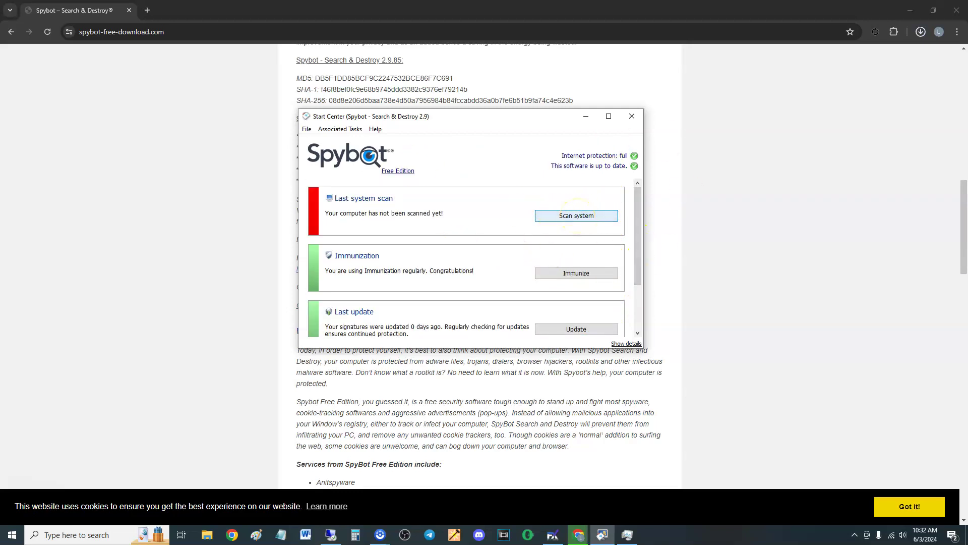
click(577, 215)
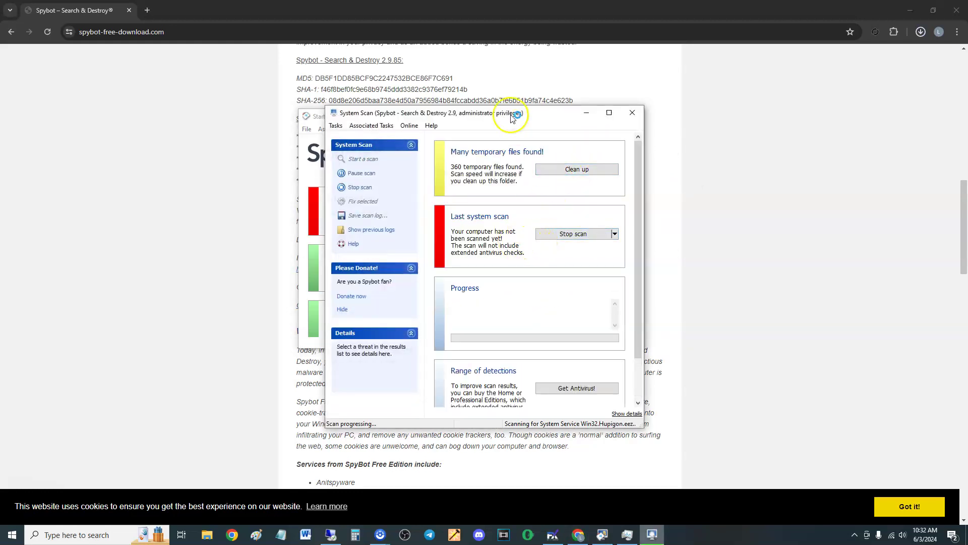
Clean up the 360 temporary files found by the running system scan.
drag(514, 111, 514, 99)
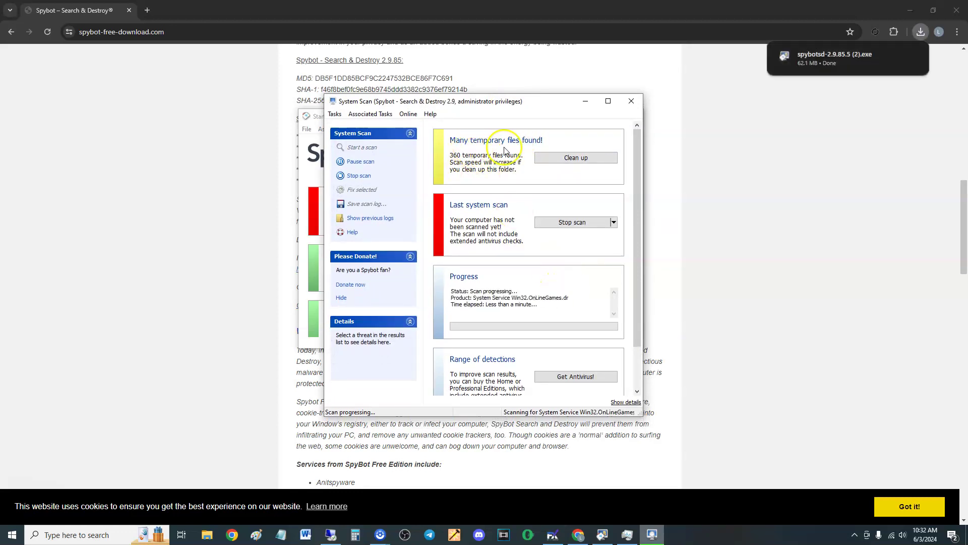
click(567, 159)
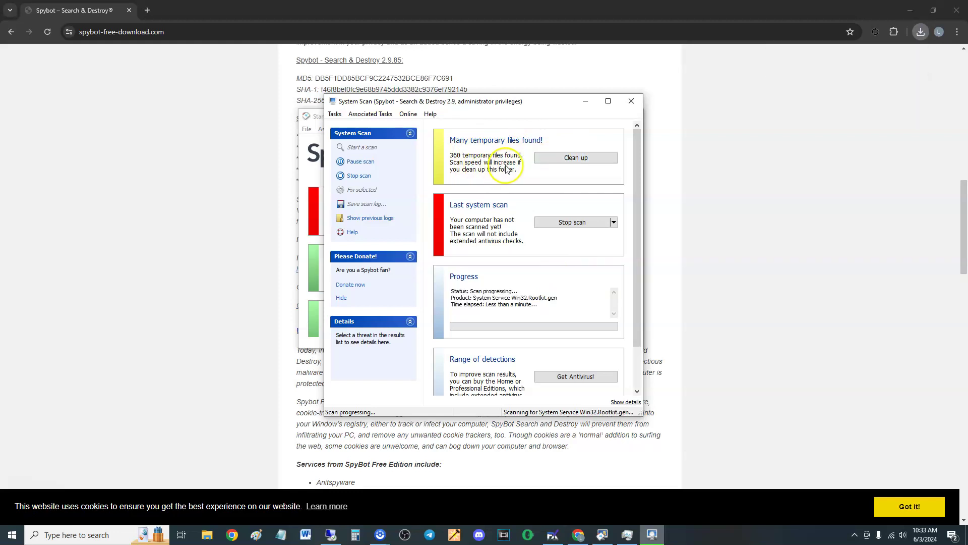
click(573, 158)
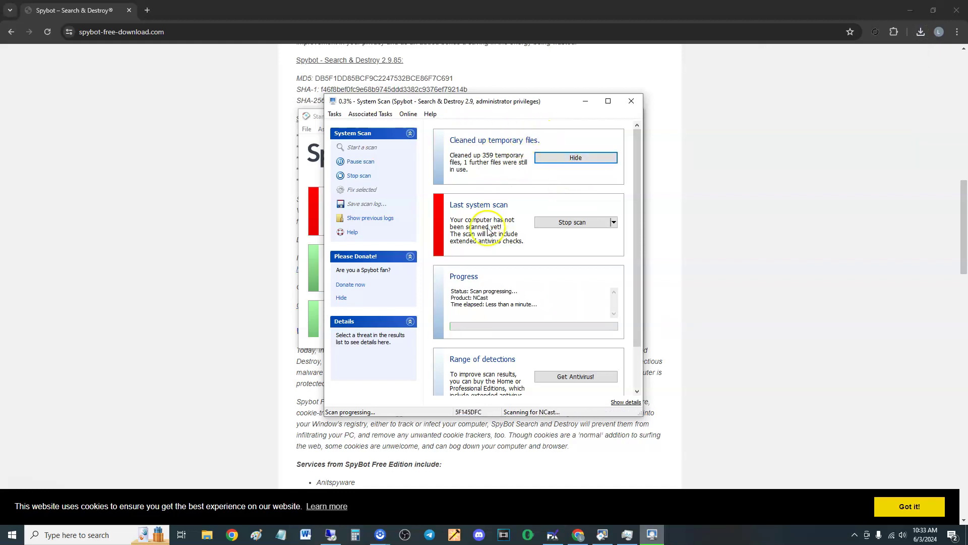
Open Task Manager beside the scan window to watch CPU usage.
drag(490, 106, 469, 80)
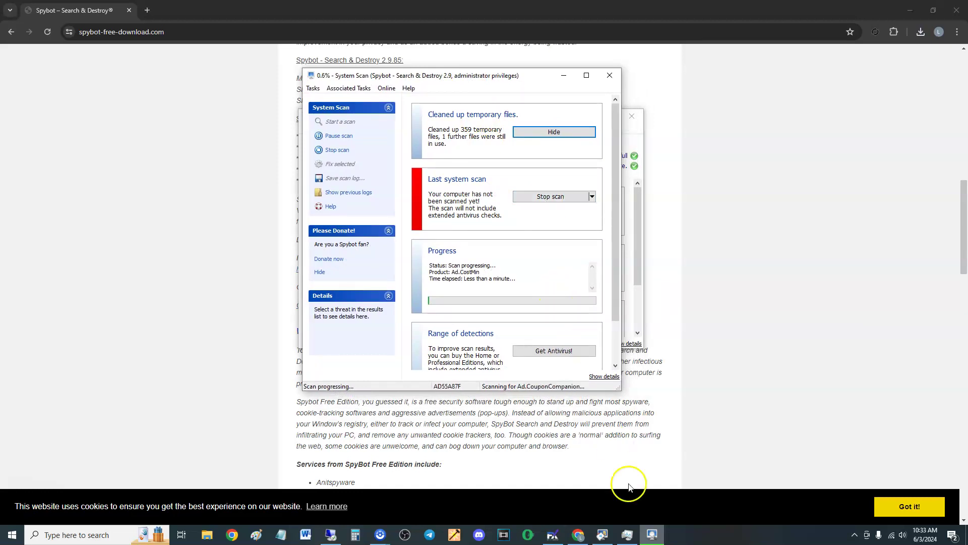
click(626, 539)
drag(627, 108, 657, 105)
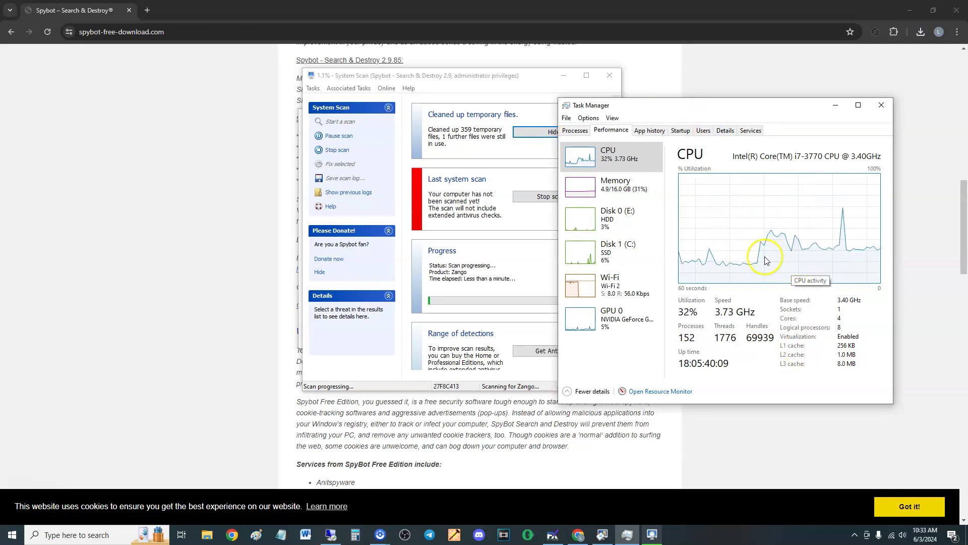
Open Resource Monitor and arrange it beside Task Manager.
click(664, 392)
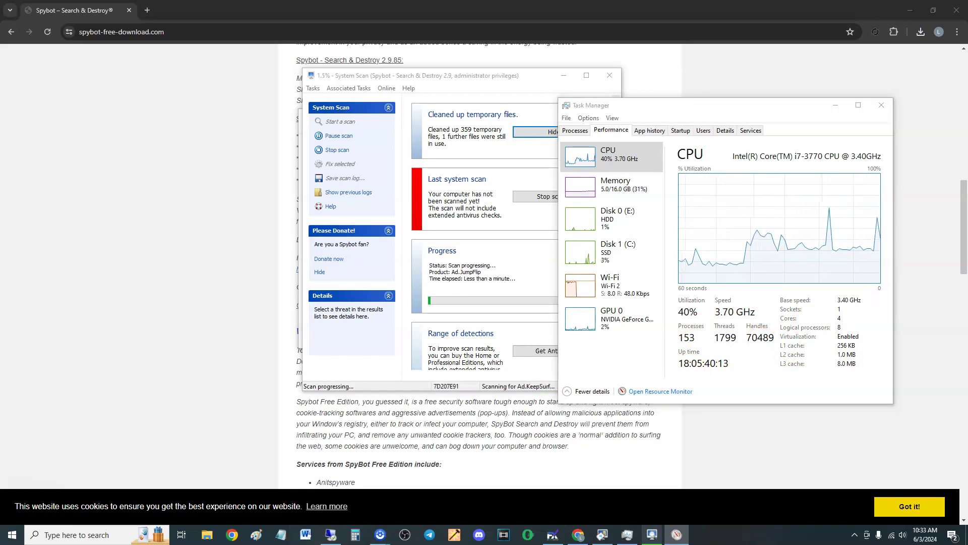
drag(537, 164, 178, 105)
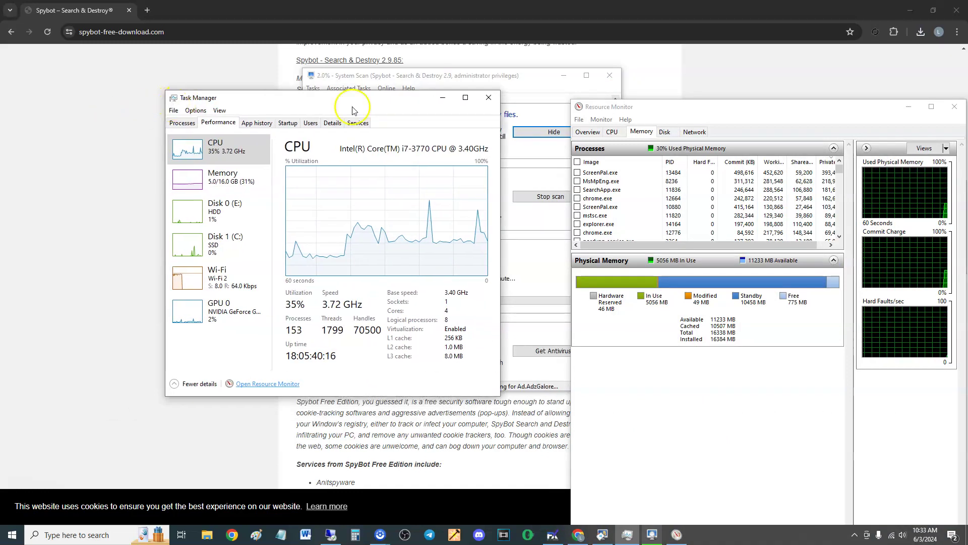
drag(642, 103, 587, 91)
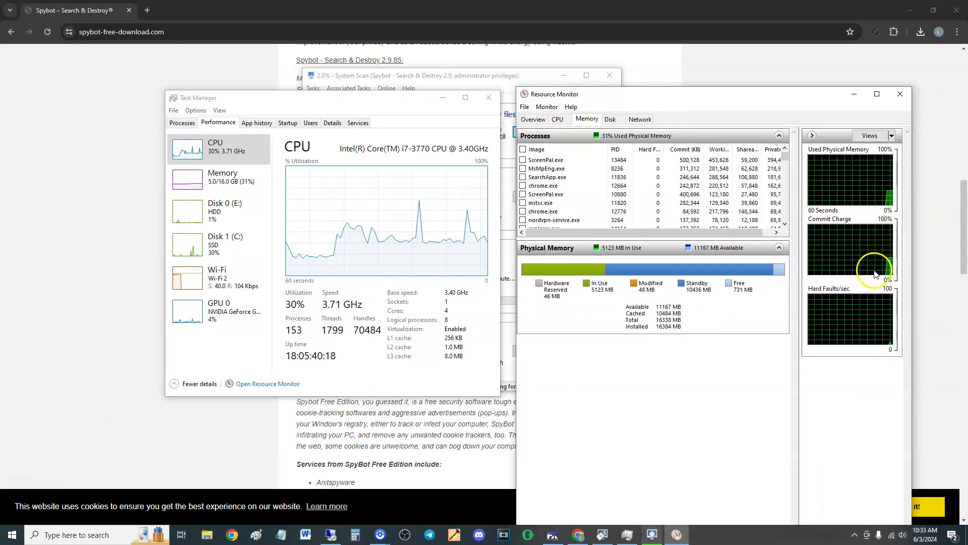
Compare CPU and memory tabs, isolate SDScan.exe at about 10.5% CPU, then minimize Resource Monitor.
click(557, 119)
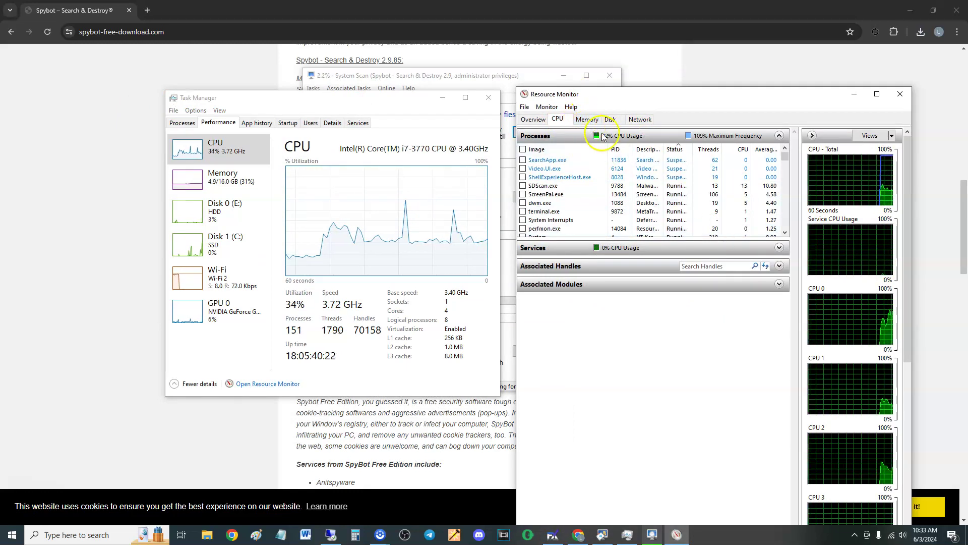
click(585, 120)
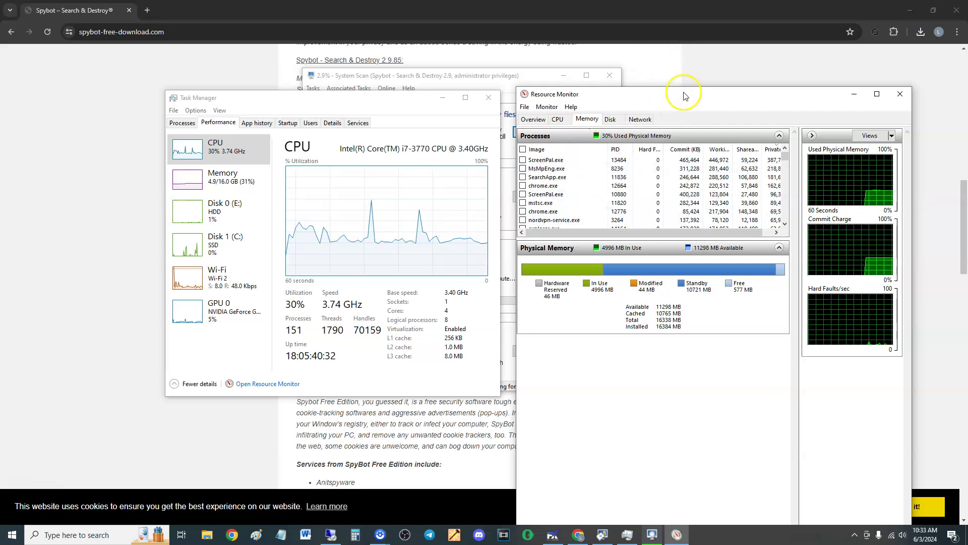
mouse_move(685, 96)
mouse_down()
mouse_move(676, 68)
mouse_move(678, 80)
mouse_up()
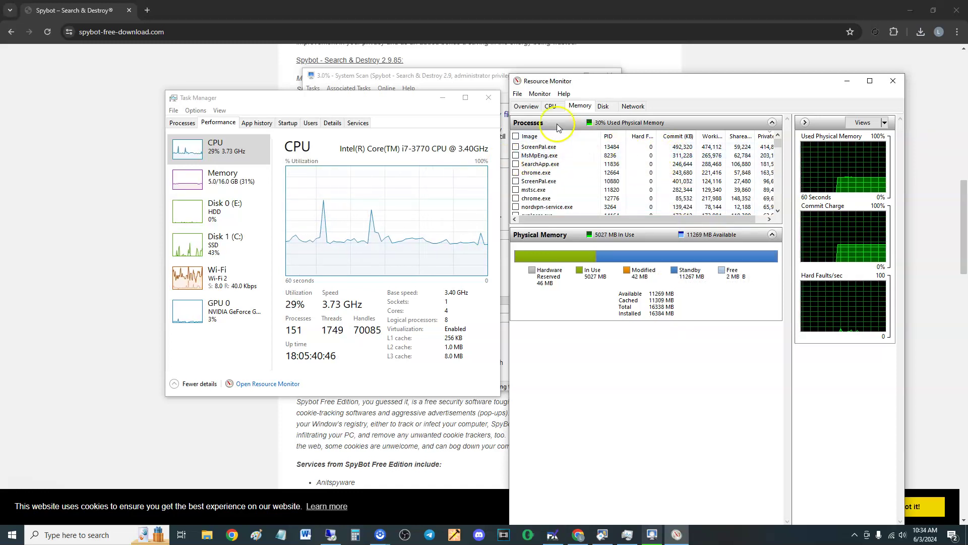
click(551, 106)
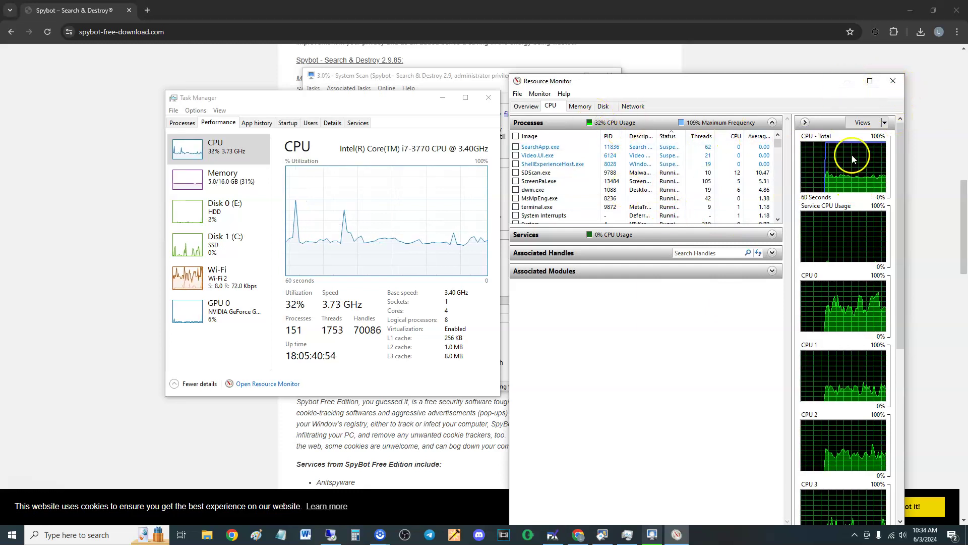
click(524, 173)
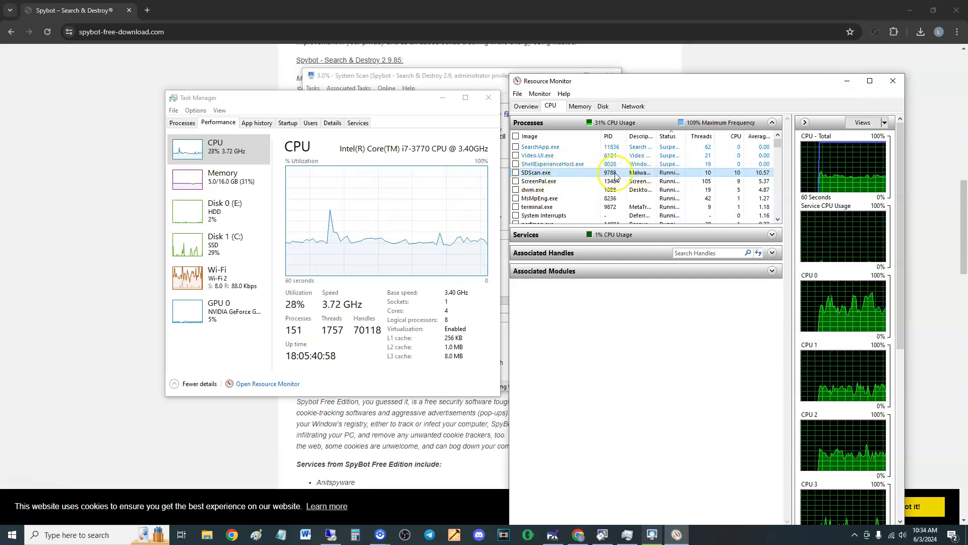
click(847, 82)
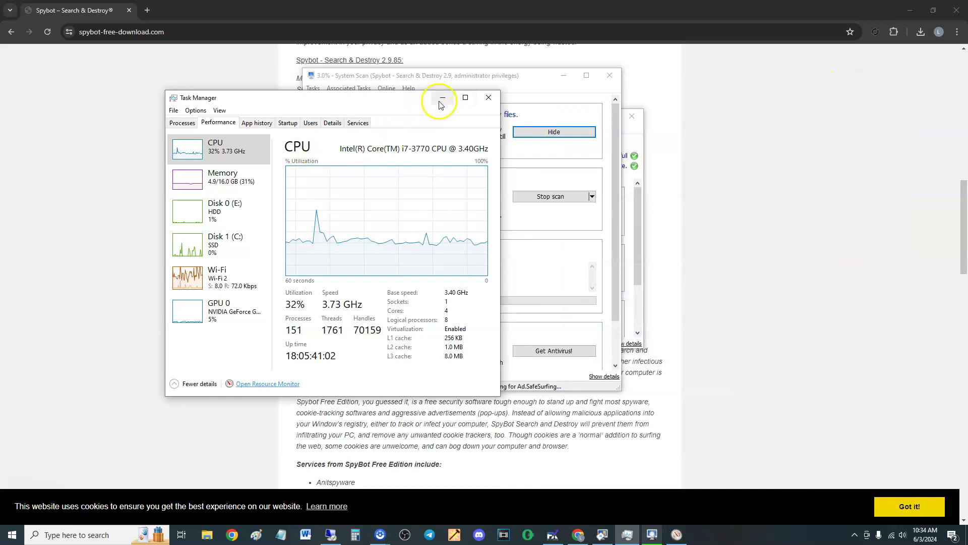
Minimize Task Manager and place the System Scan and Start Center windows side by side.
click(442, 99)
drag(492, 81, 477, 84)
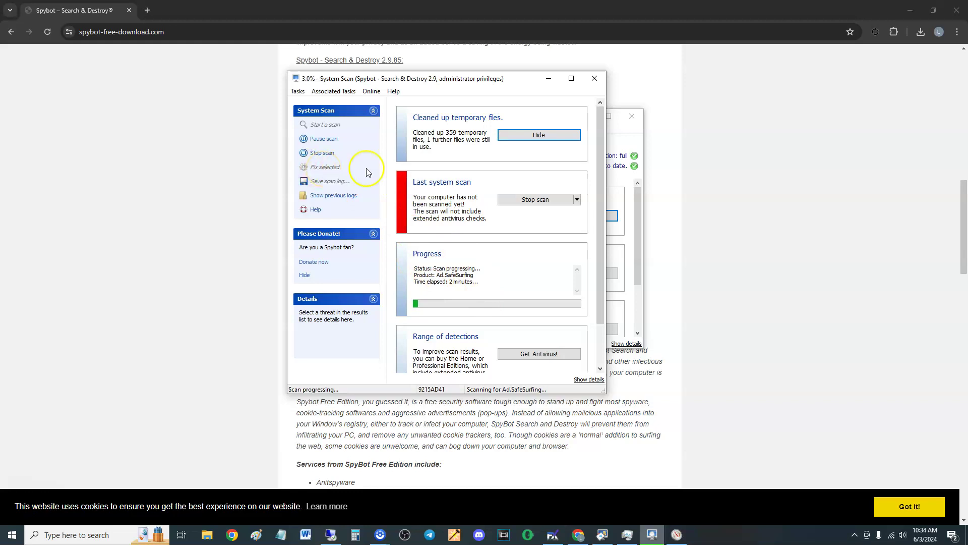
drag(461, 78, 750, 113)
drag(527, 119, 424, 116)
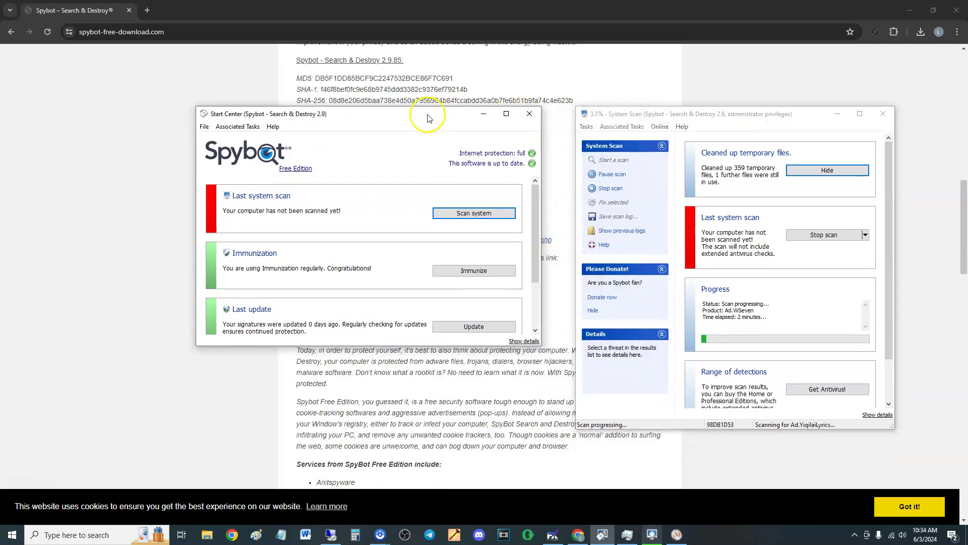
drag(662, 115, 629, 96)
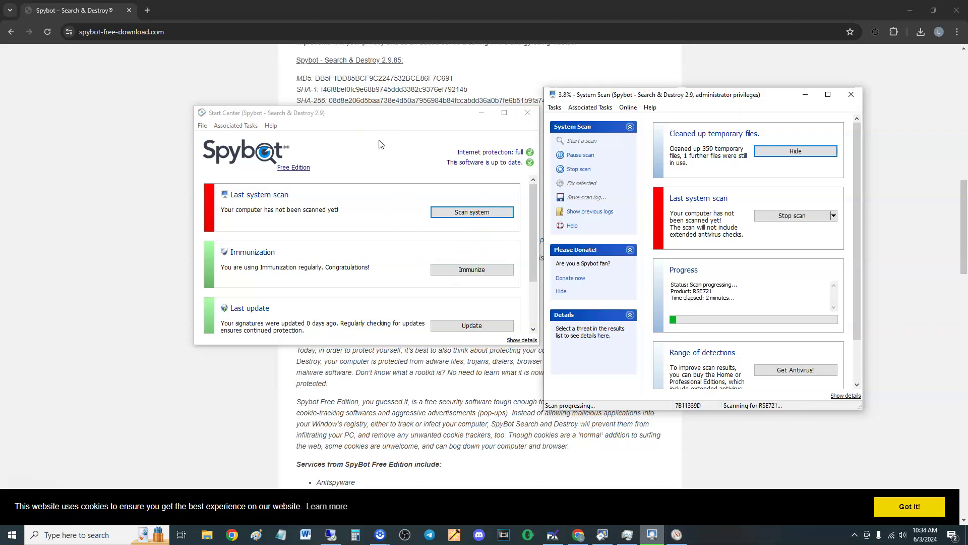
Switch to the Start Center via Associated Tasks, browse its sections, and open a new Chrome tab.
click(234, 126)
click(249, 140)
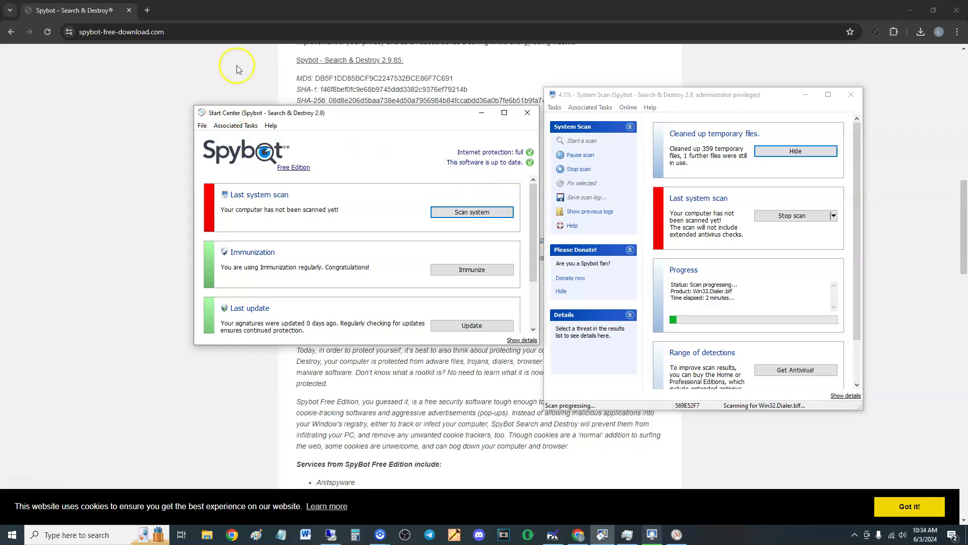
click(241, 127)
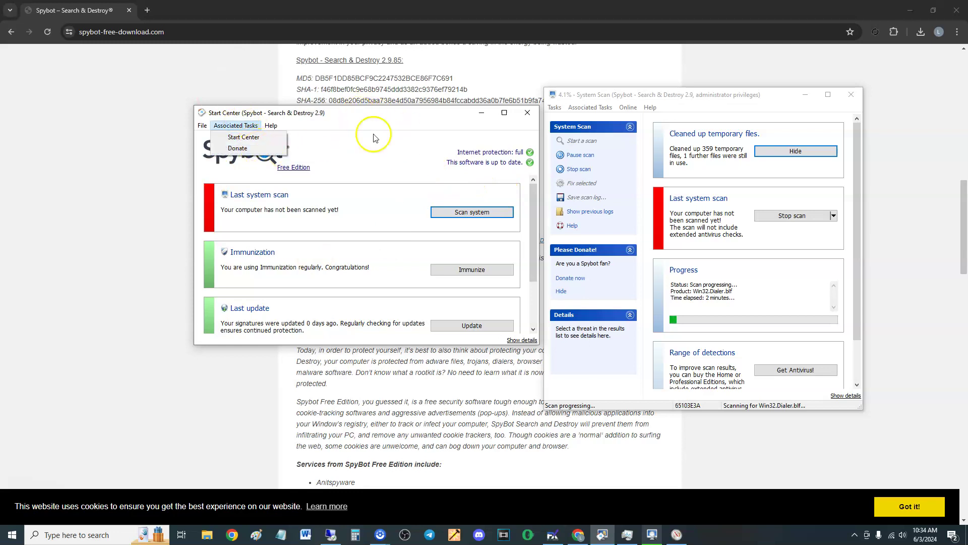
click(372, 134)
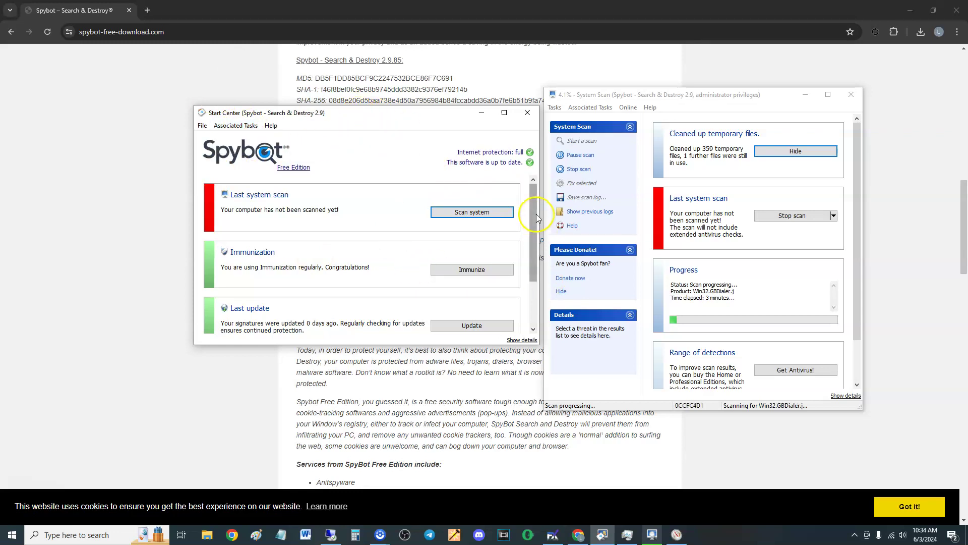
scroll(534, 231, down, 2)
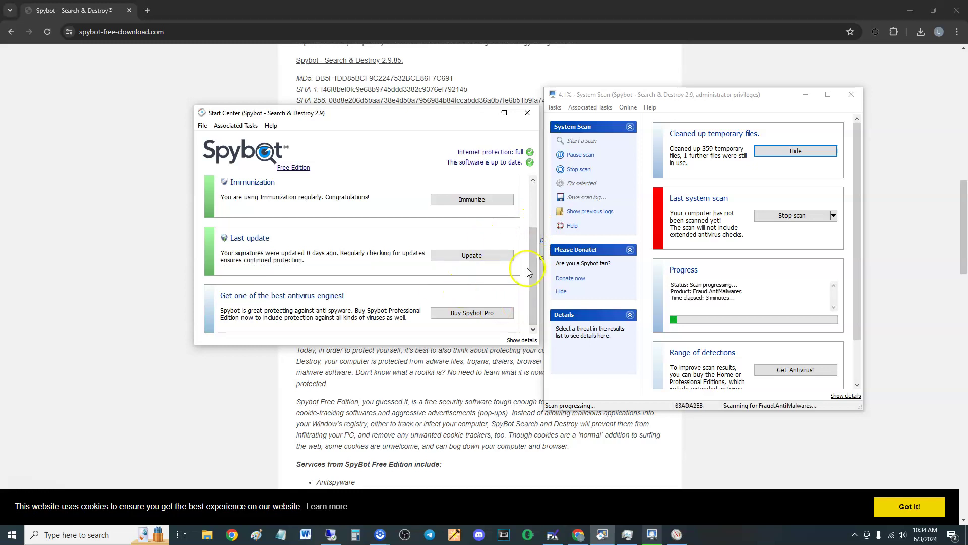
scroll(529, 229, up, 2)
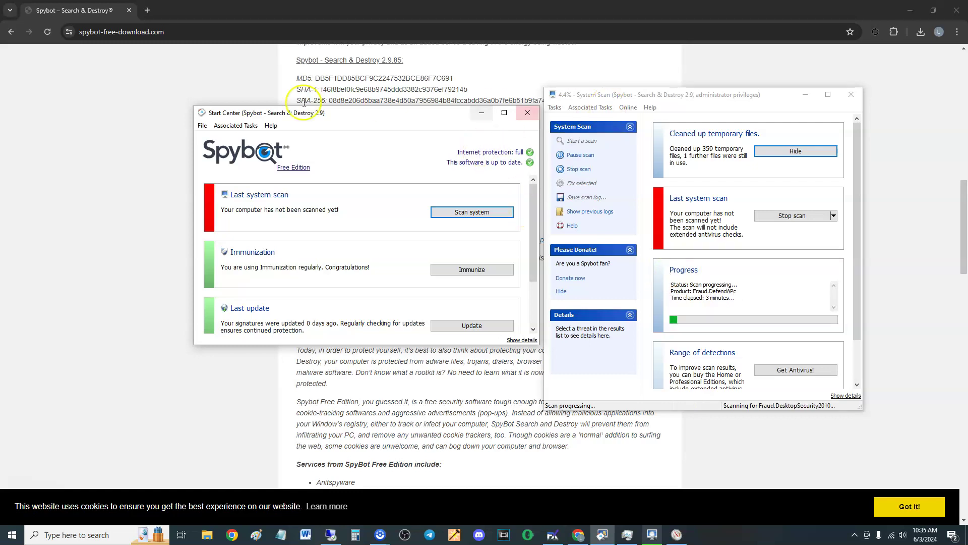
click(147, 10)
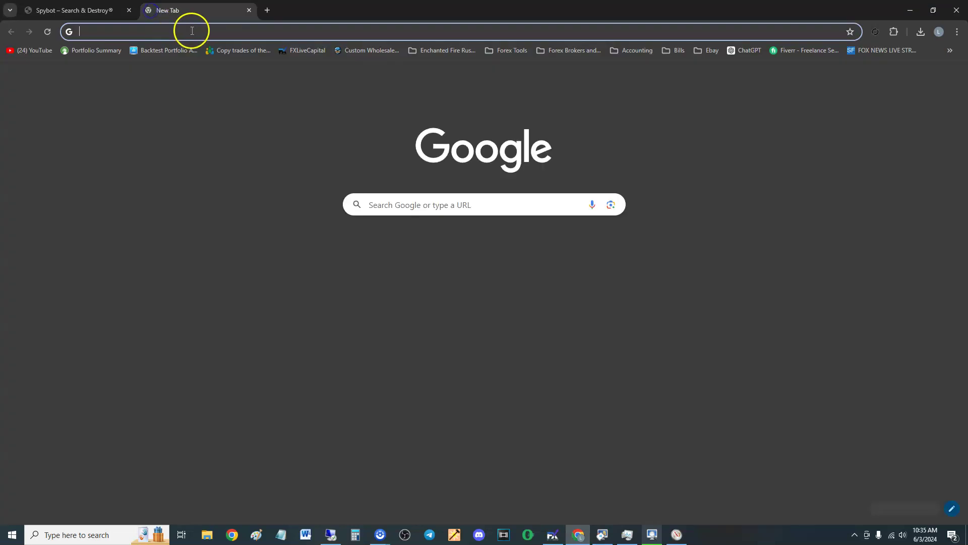
Close the blank tab and search Google for 'pc magazine spybot search and destroy'.
click(249, 10)
click(215, 29)
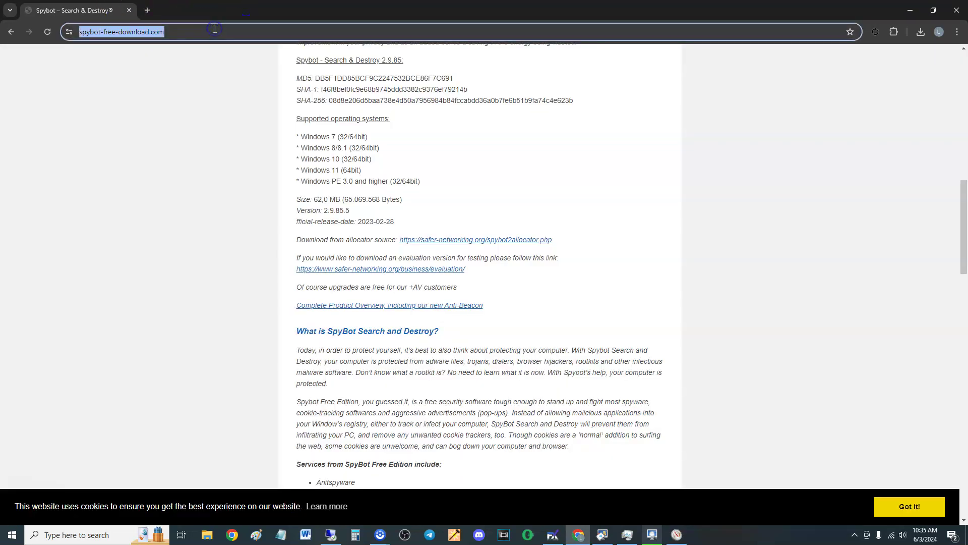
text(pc)
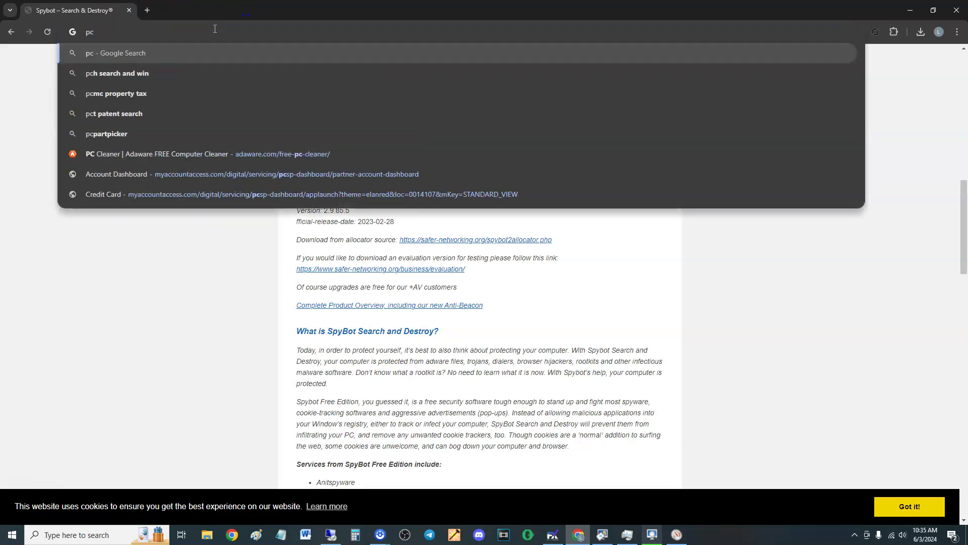
text( magazin)
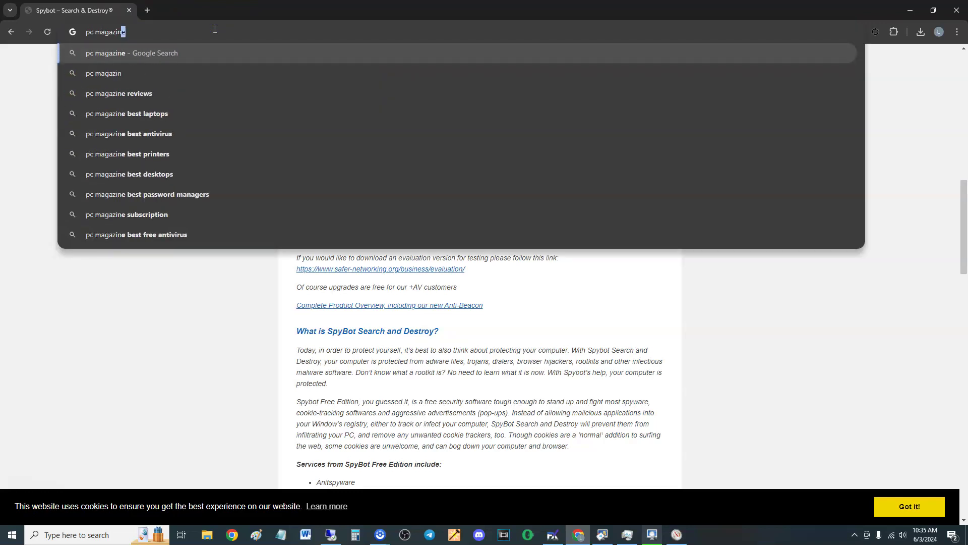
key(Return)
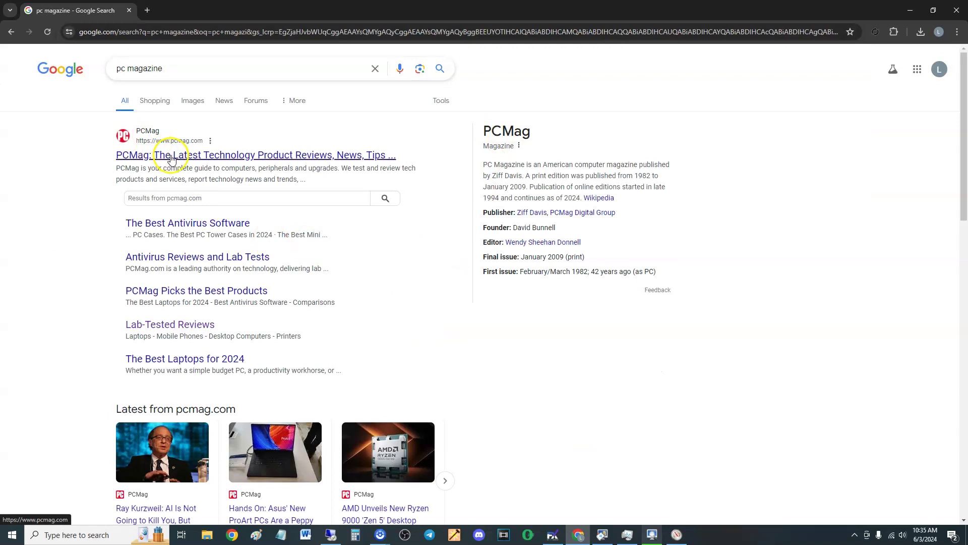
click(187, 64)
text(spybot)
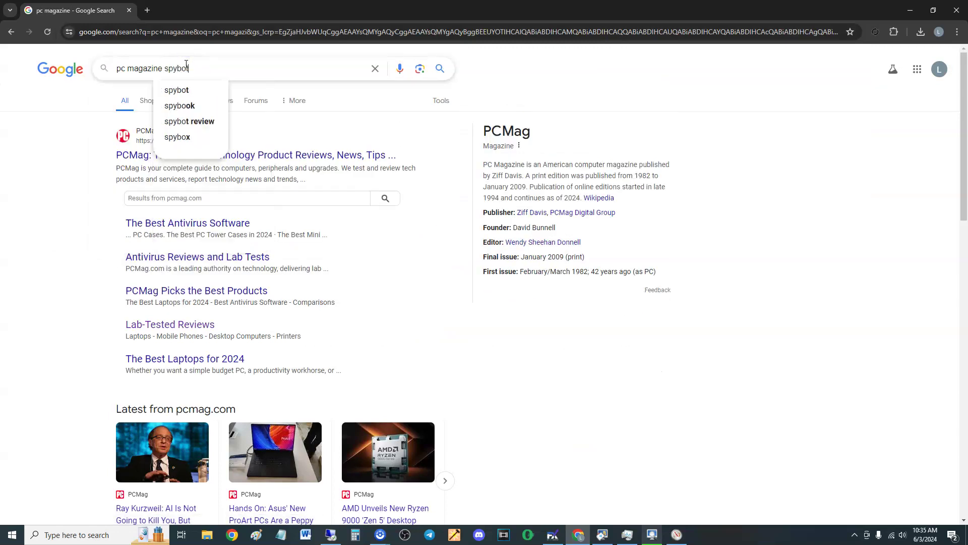
text( search and destroy)
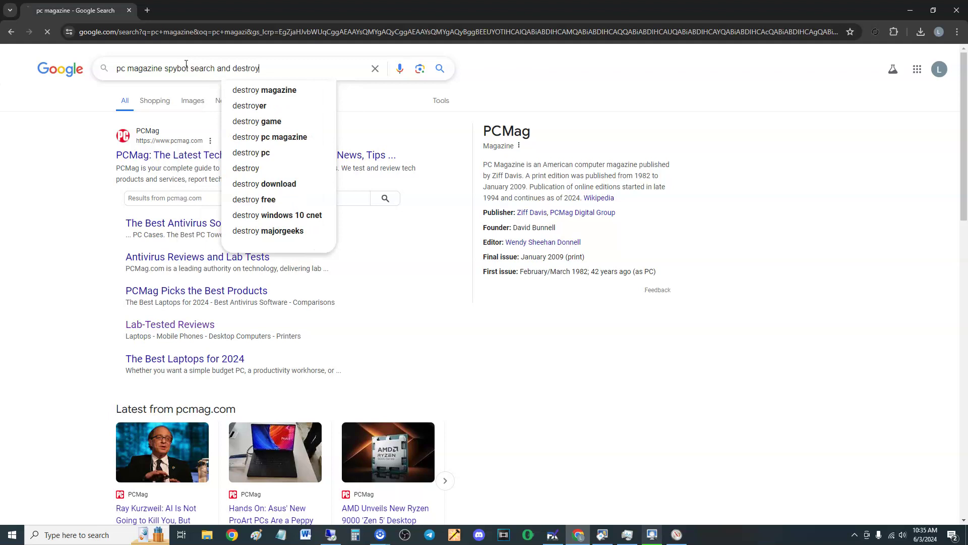
key(Return)
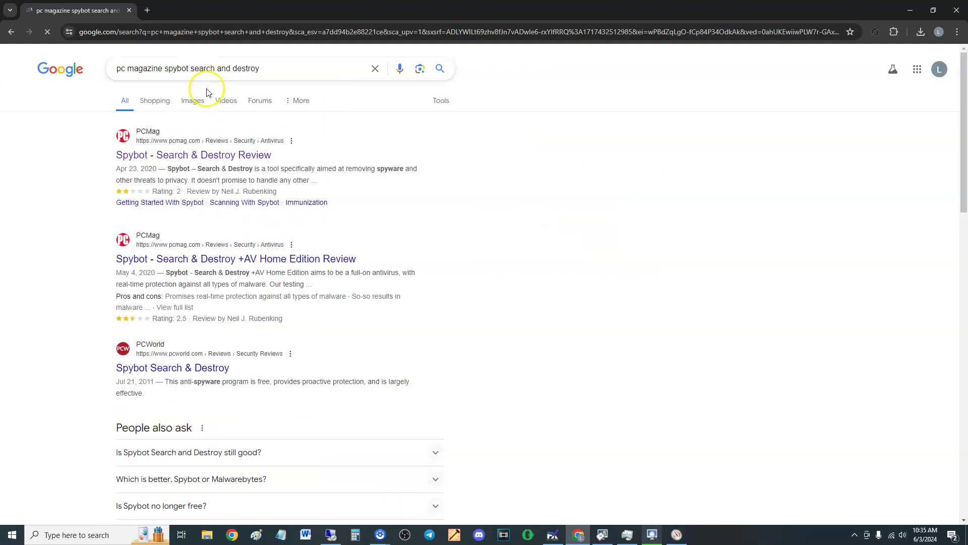
Open PCMag's Spybot review and highlight its bottom-line verdict about no compelling reason to use it.
click(229, 159)
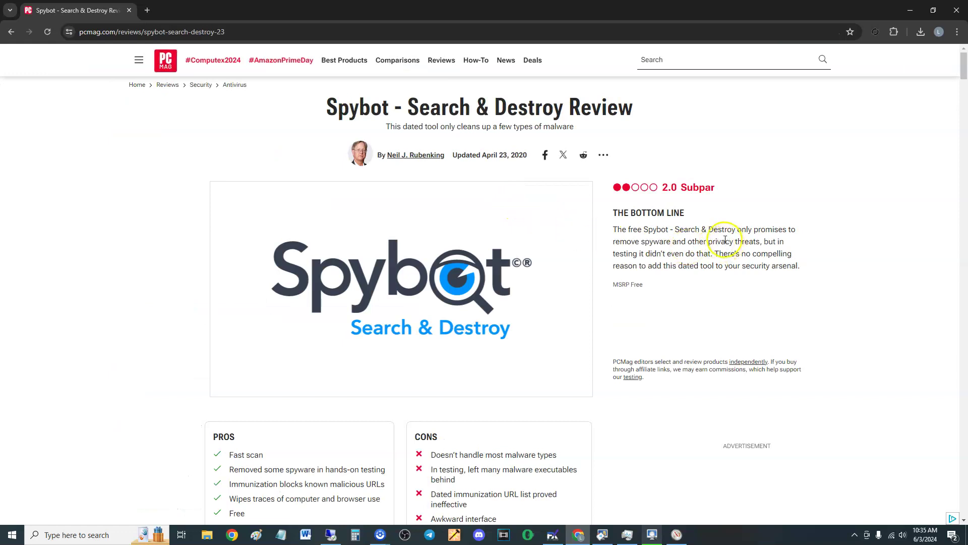
double_click(742, 230)
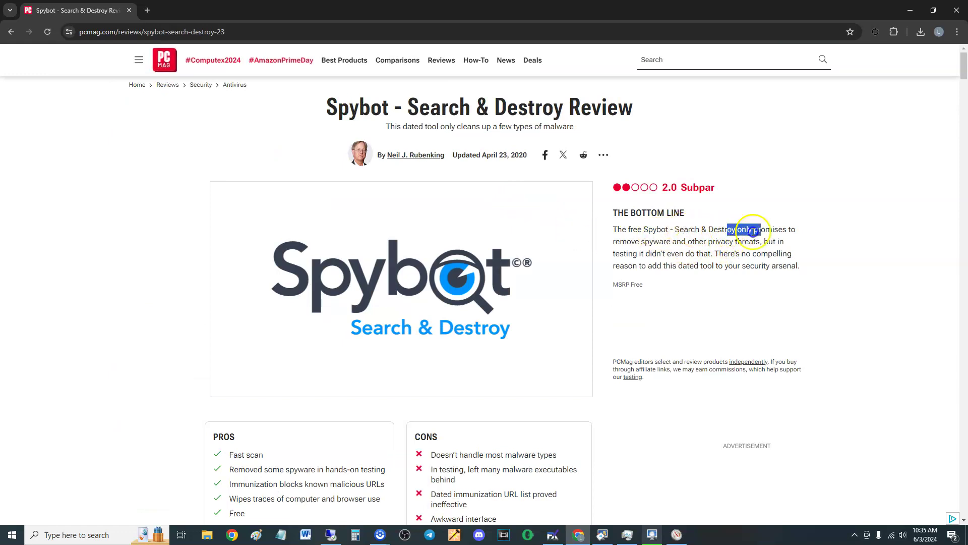
click(701, 241)
drag(669, 243, 732, 241)
click(737, 242)
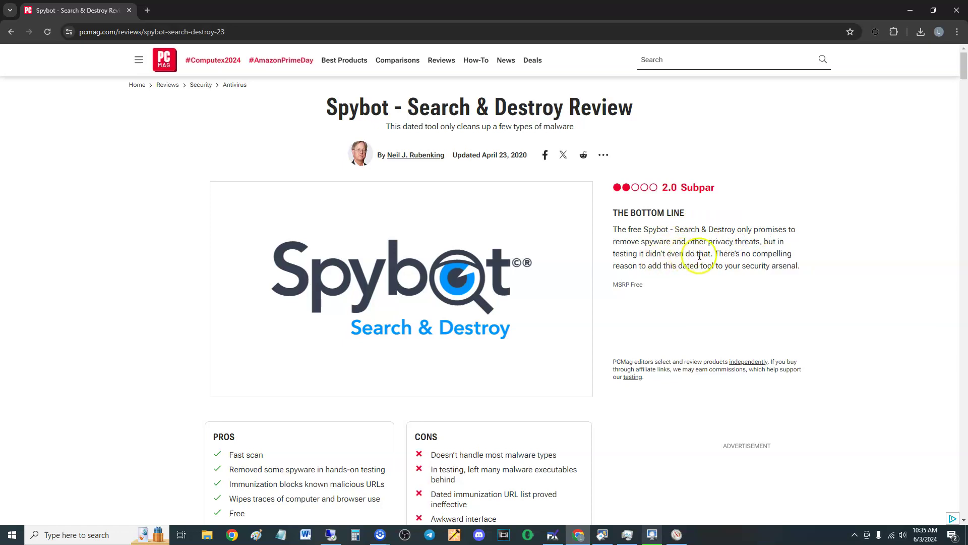
drag(720, 254, 785, 253)
click(744, 264)
drag(713, 255, 673, 266)
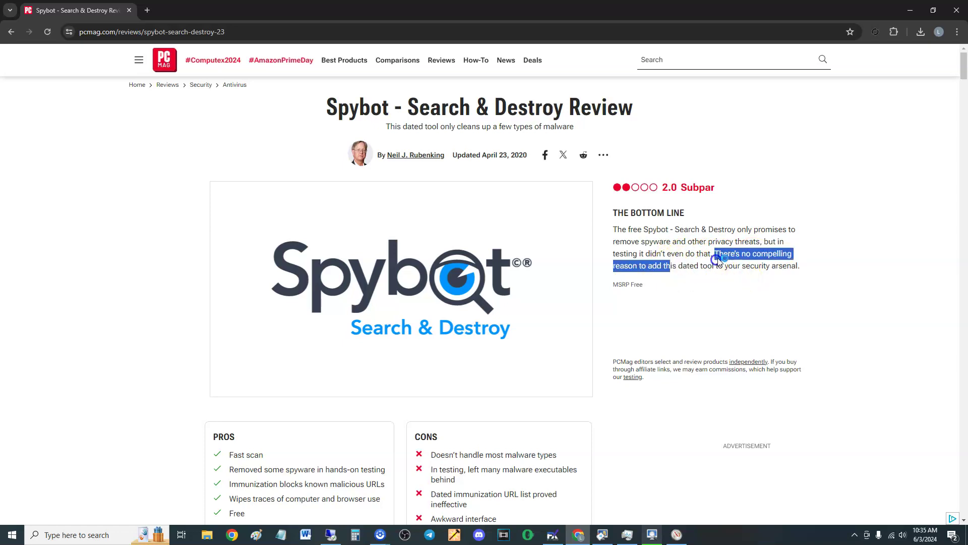
click(724, 243)
Highlight the review's 2.0 Subpar rating.
scroll(728, 184, down, 1)
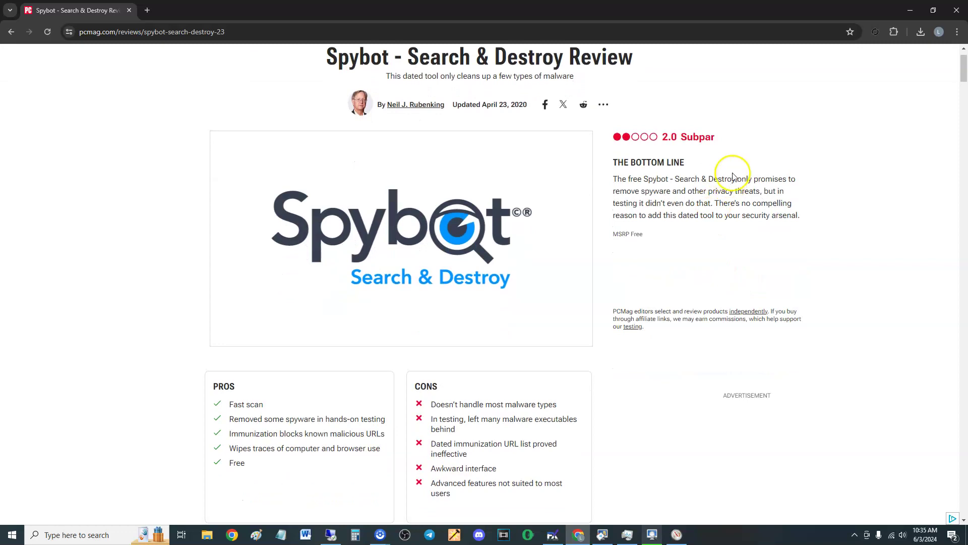
scroll(733, 176, up, 1)
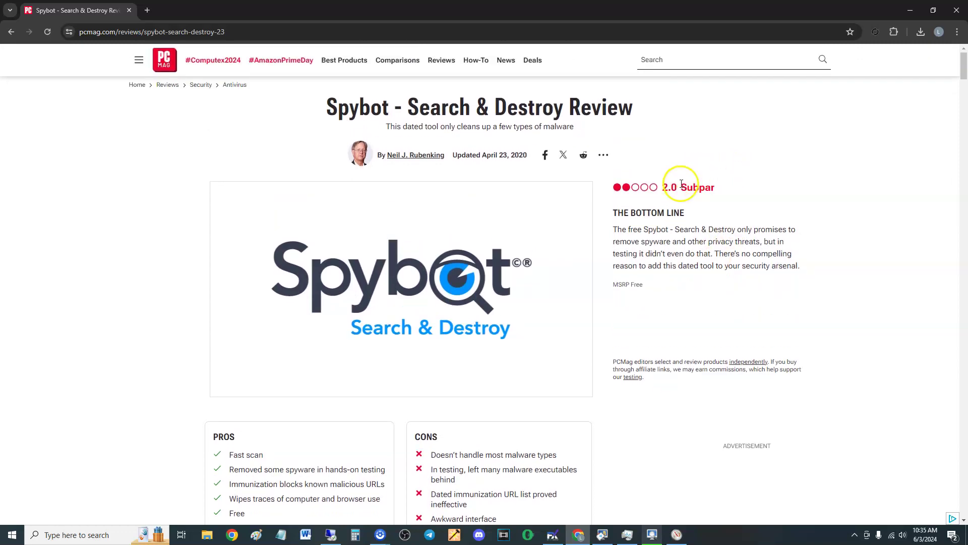
click(664, 188)
click(701, 235)
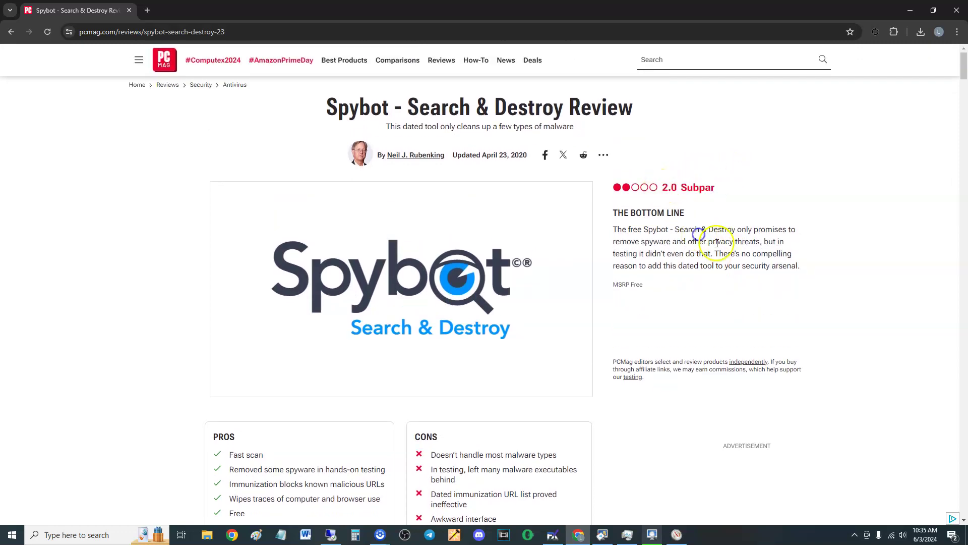
Scroll to the Pros and Cons lists and highlight the Fast scan pro.
scroll(727, 238, down, 5)
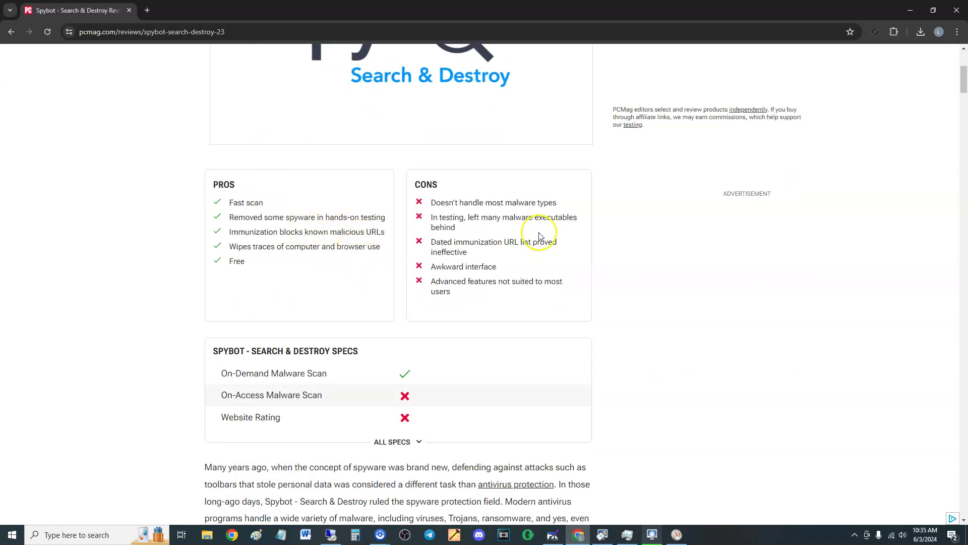
scroll(540, 235, up, 5)
scroll(515, 271, down, 6)
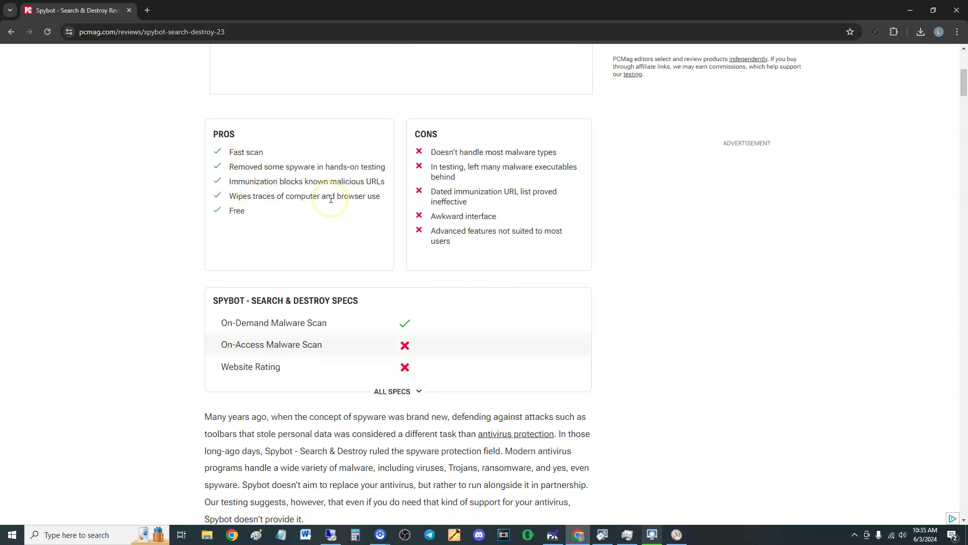
drag(230, 152, 296, 153)
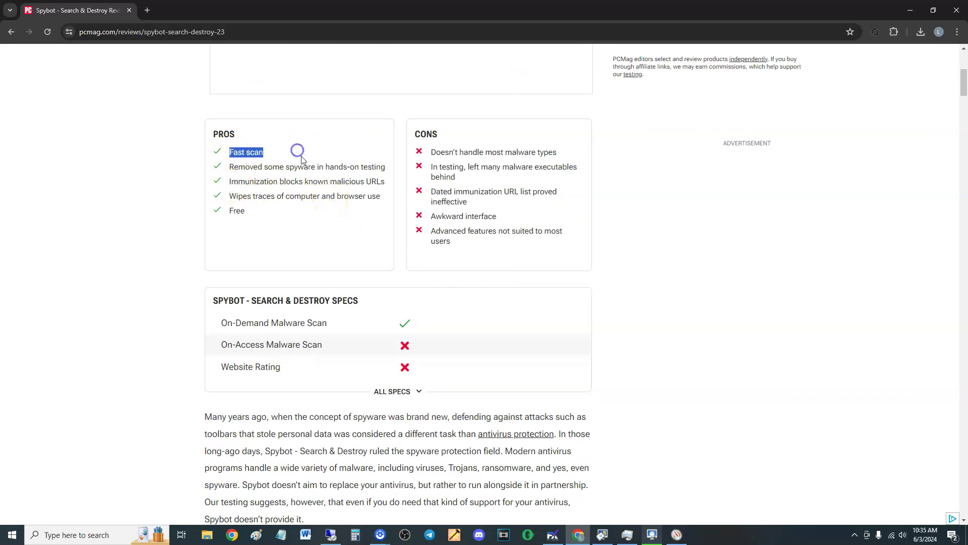
click(297, 155)
drag(230, 152, 346, 169)
click(237, 169)
click(343, 168)
Highlight the immunization and trace-wiping pros, and the con about not handling most malware types.
drag(271, 180, 336, 182)
click(359, 181)
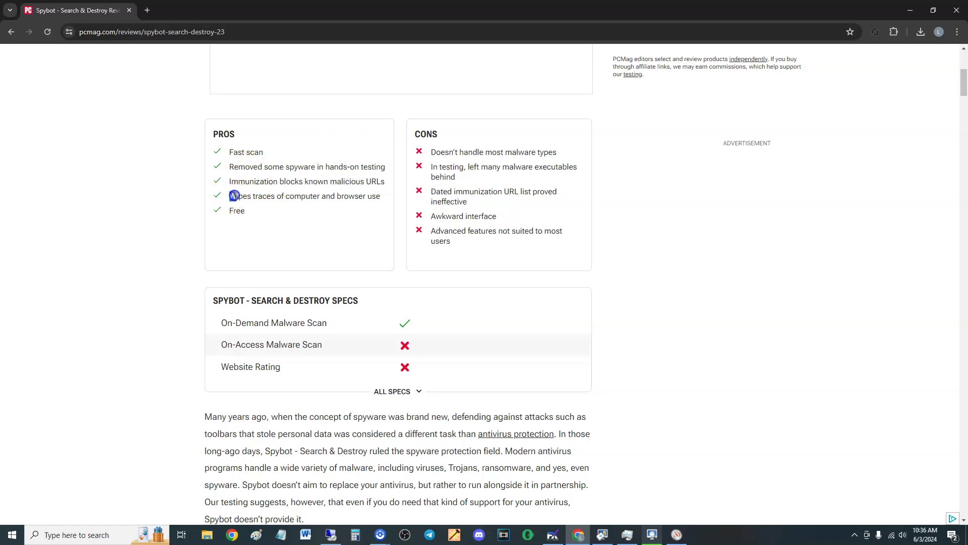
drag(233, 195, 317, 197)
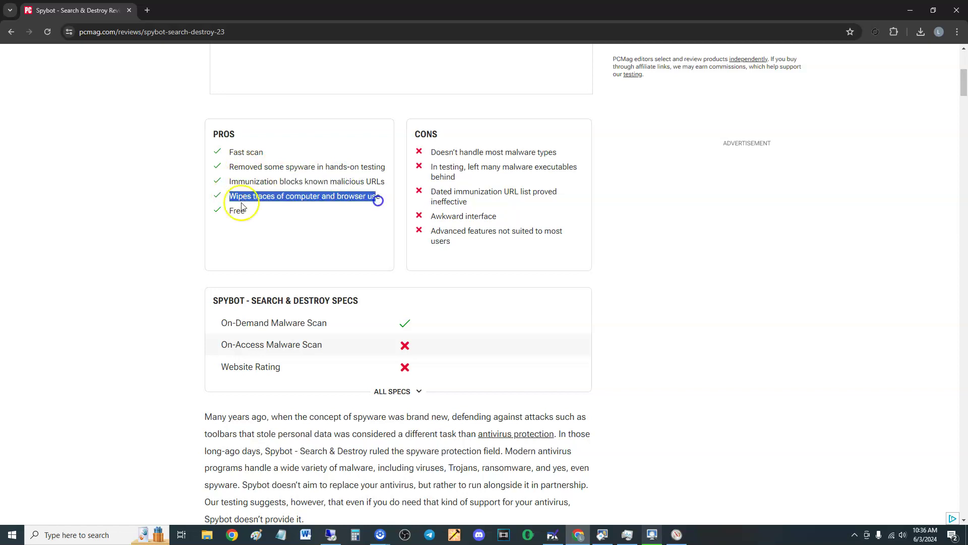
click(202, 211)
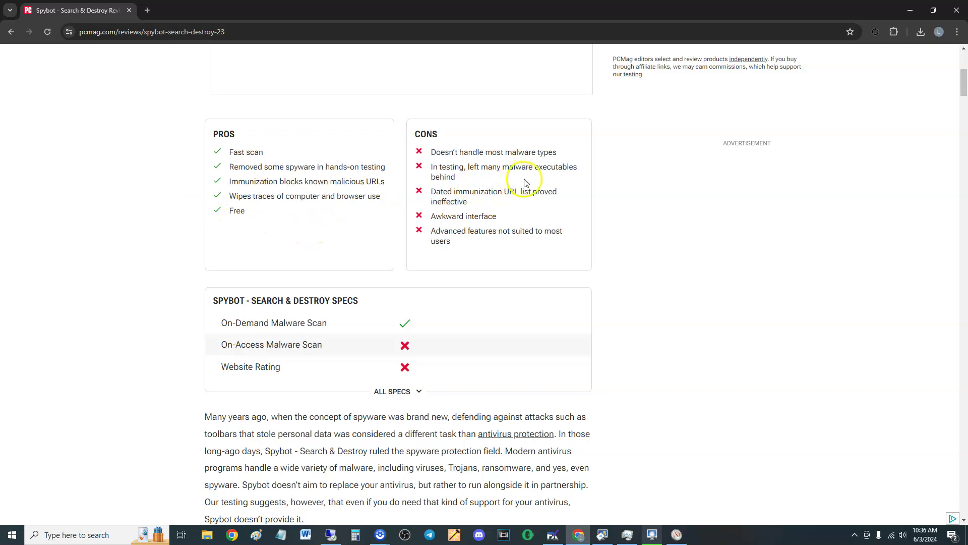
drag(446, 152, 566, 154)
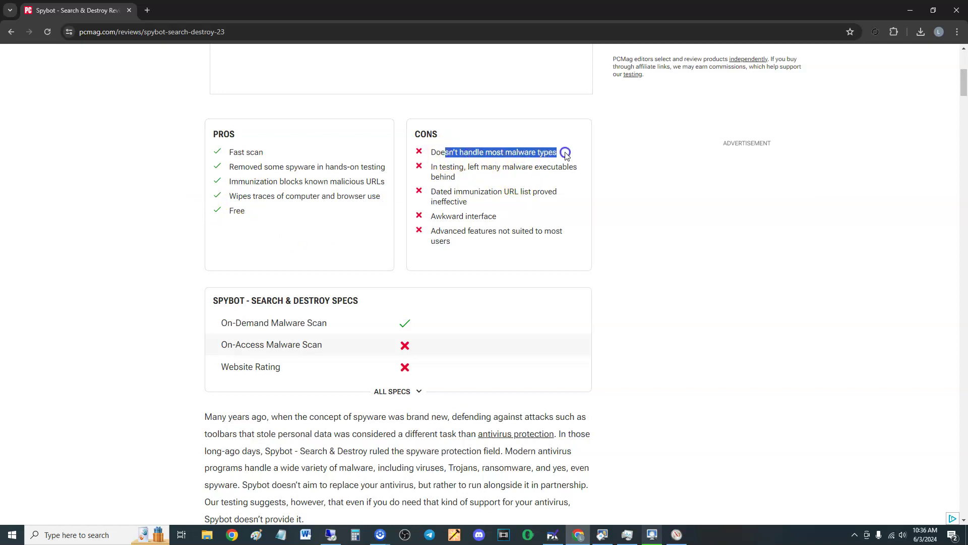
click(474, 176)
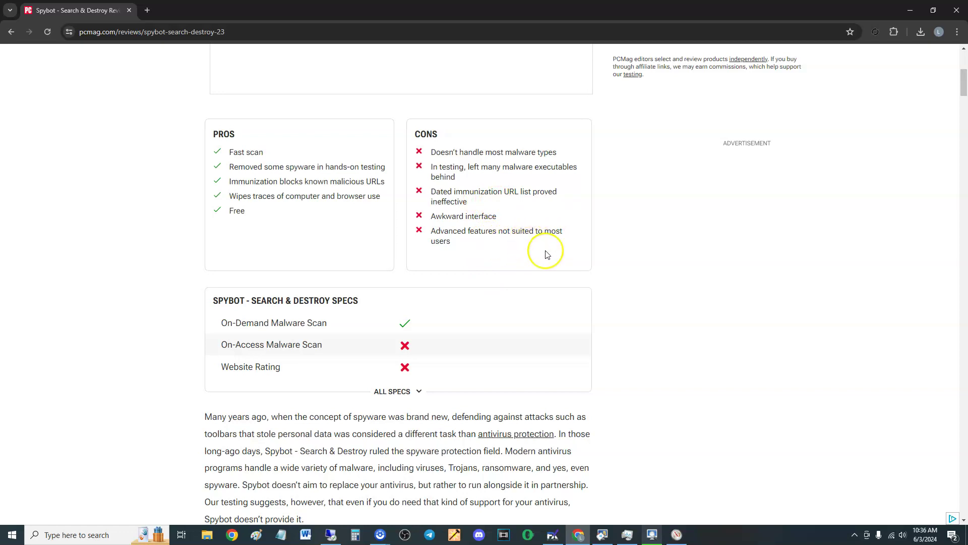
Expand the full specs list and highlight specs from On-Demand Malware Scan to Vulnerability Scan in turn.
scroll(530, 263, down, 1)
click(409, 343)
scroll(684, 257, down, 2)
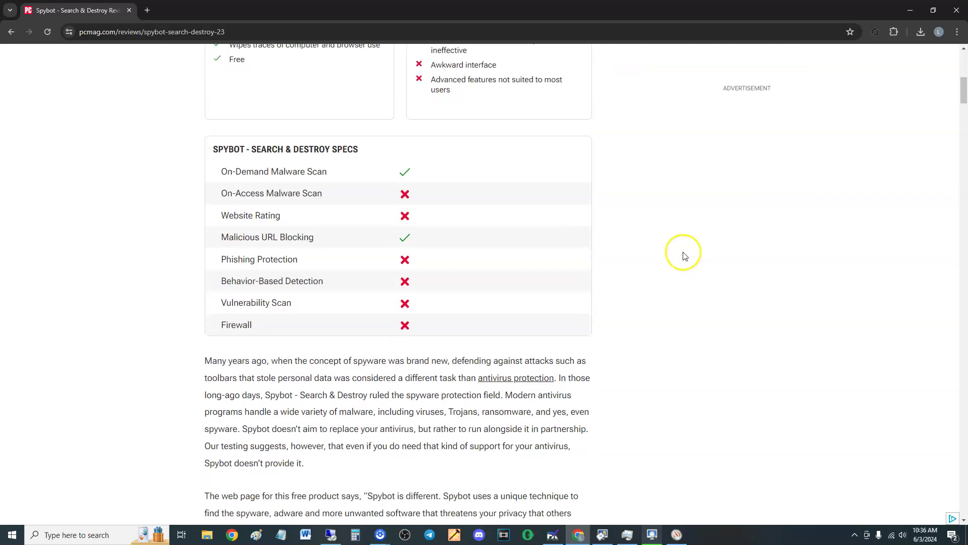
drag(286, 172, 371, 168)
click(477, 181)
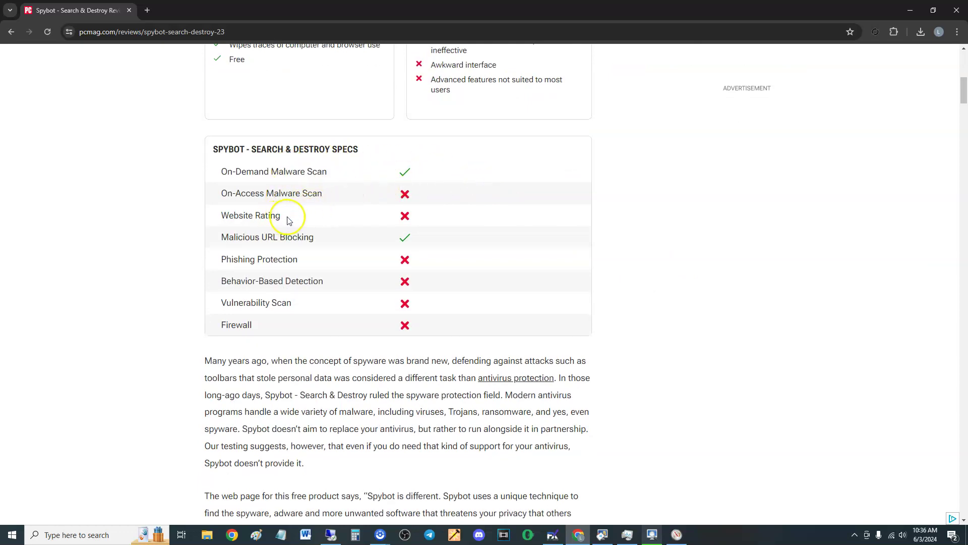
drag(234, 240, 339, 238)
click(339, 238)
drag(273, 261, 322, 263)
click(256, 295)
drag(263, 281, 320, 279)
click(326, 280)
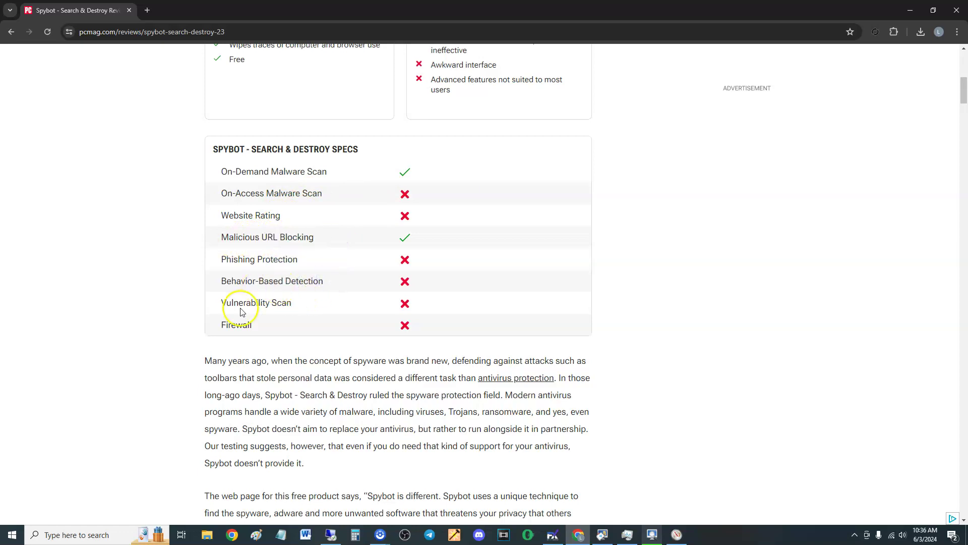
drag(241, 311, 296, 300)
click(313, 290)
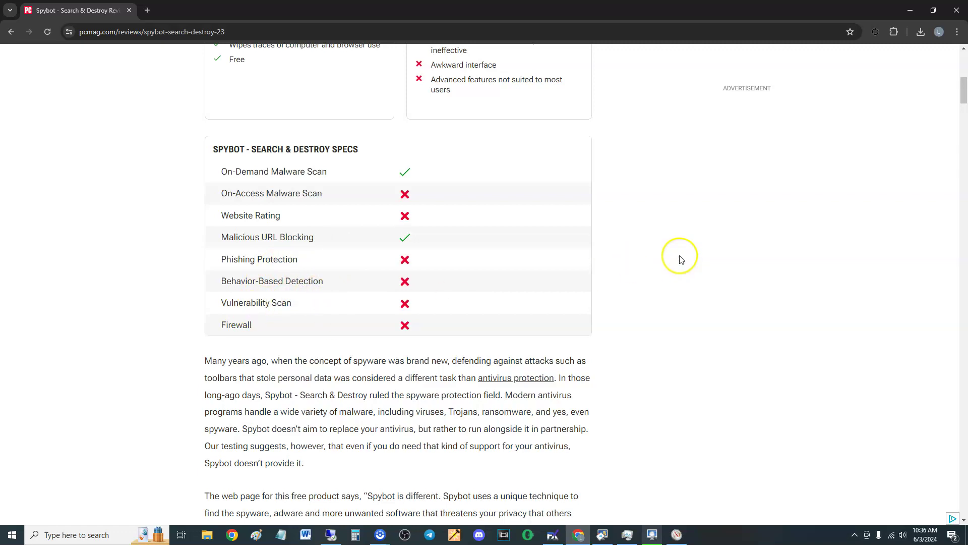
Highlight the opening paragraph, then scroll down to the System Scan screenshot and 15 percent detection result.
scroll(681, 259, down, 4)
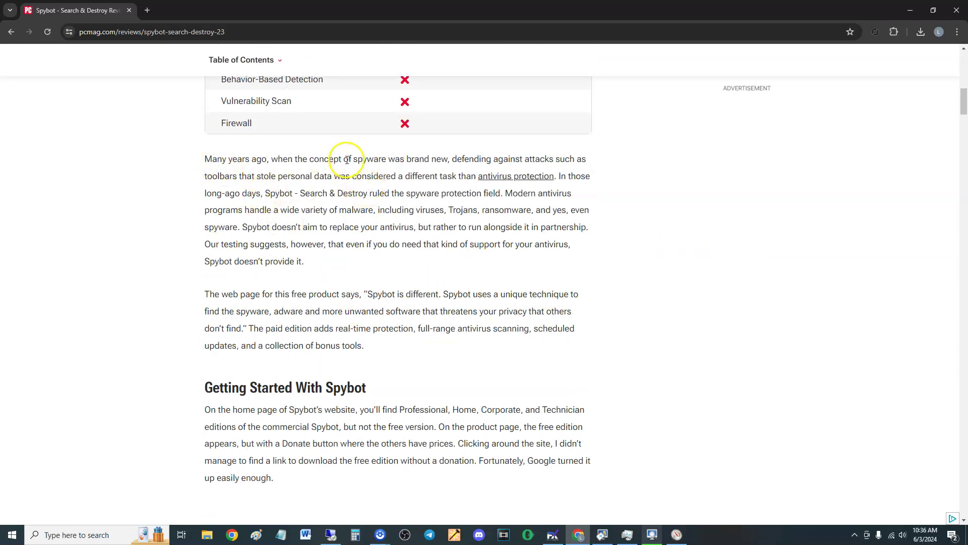
drag(201, 160, 554, 176)
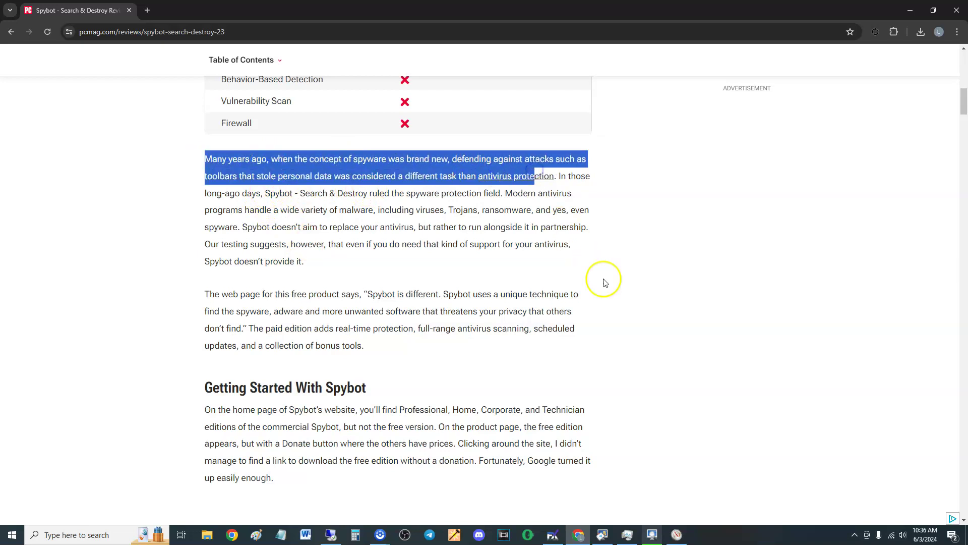
click(616, 291)
scroll(615, 291, down, 1)
scroll(616, 291, down, 20)
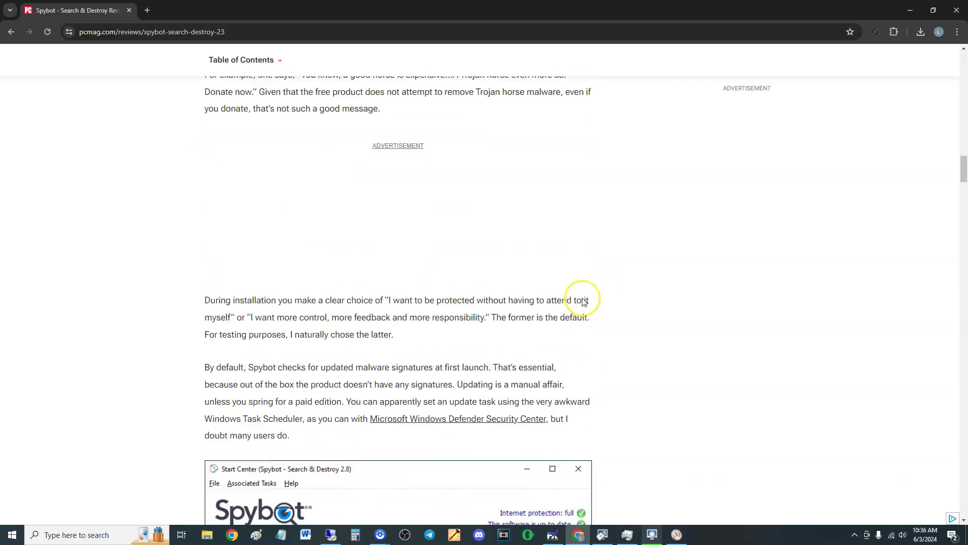
scroll(583, 301, down, 20)
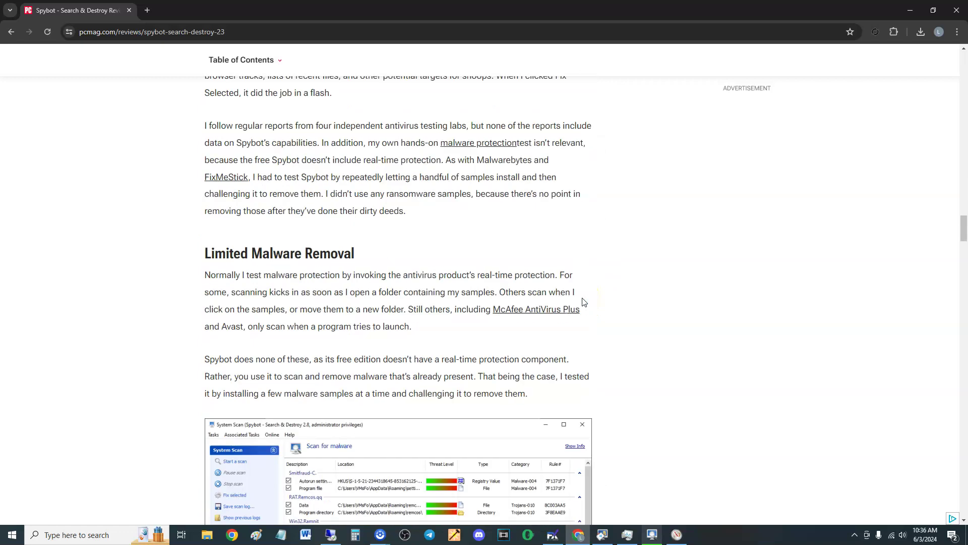
scroll(583, 301, down, 2)
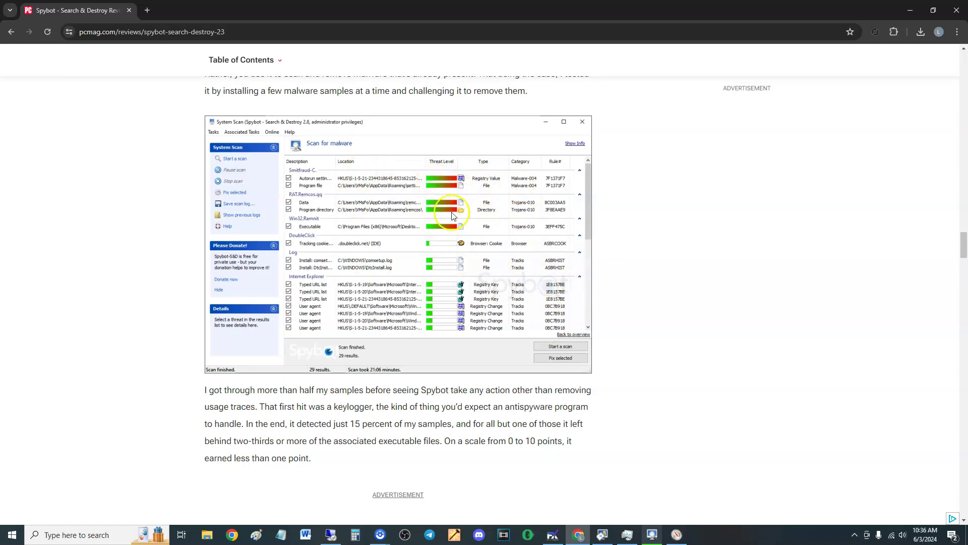
mouse_move(638, 539)
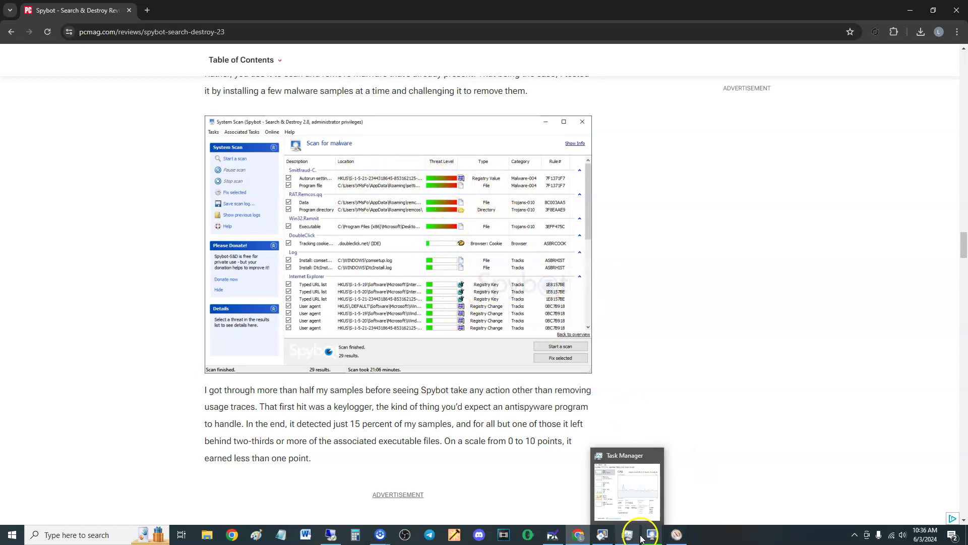
click(652, 537)
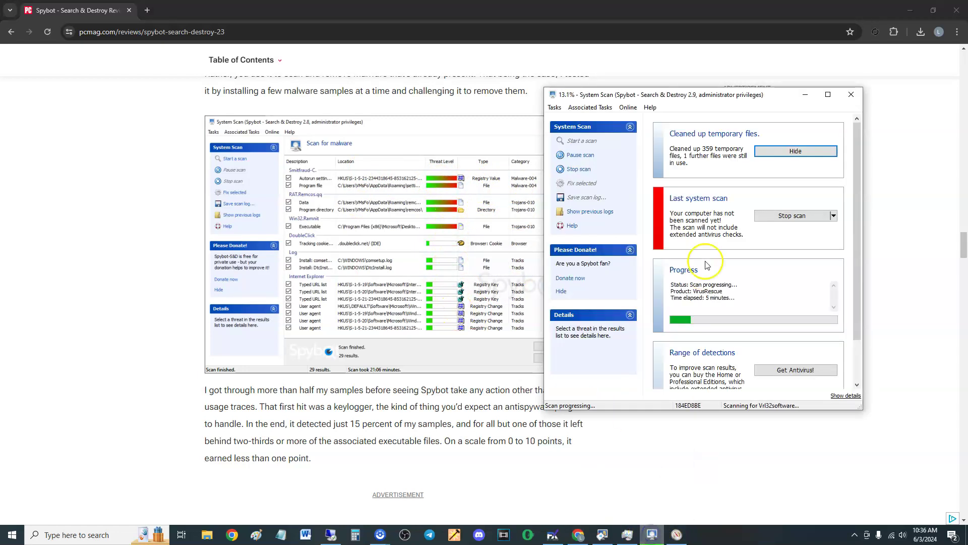
click(808, 96)
scroll(705, 270, down, 1)
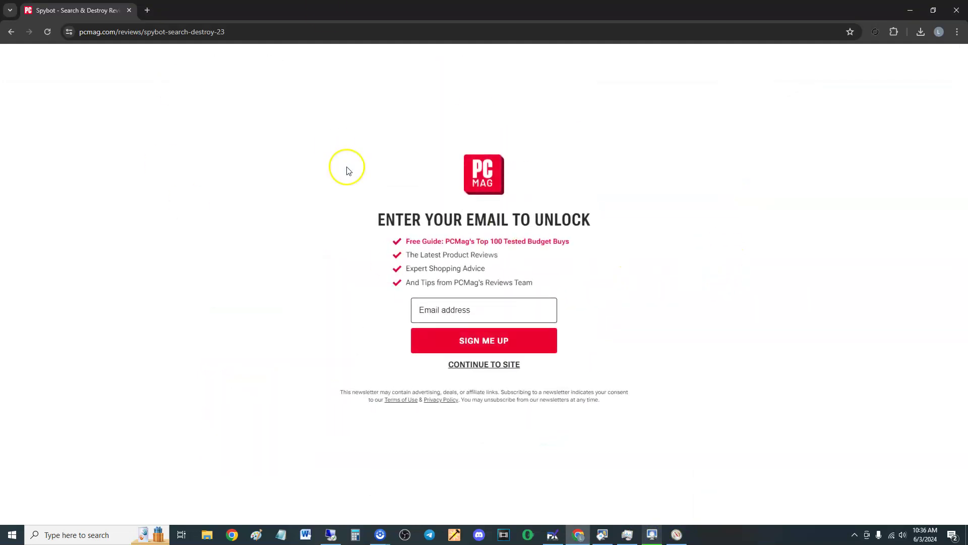
Dismiss the email sign-up prompt and skim down the review toward Further Reading.
click(501, 365)
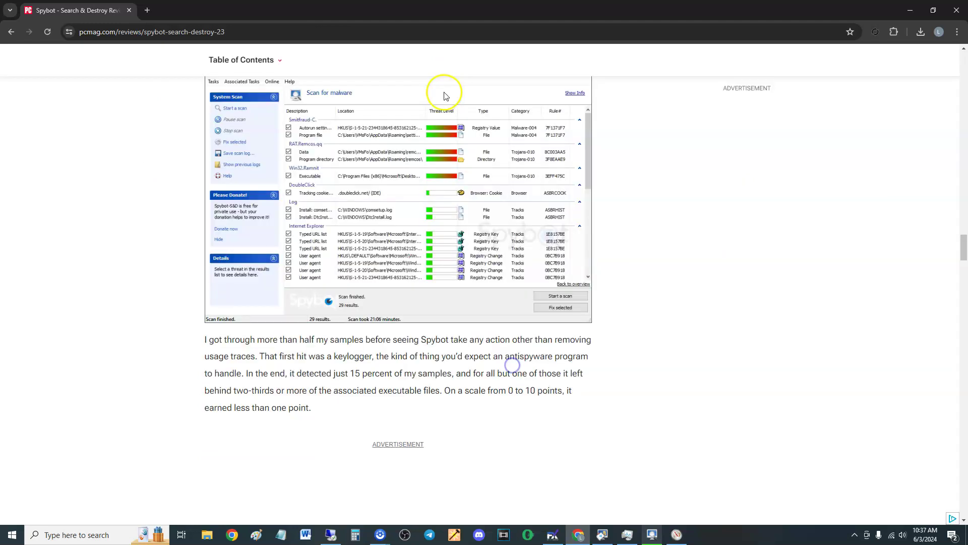
scroll(504, 227, down, 5)
scroll(528, 239, down, 20)
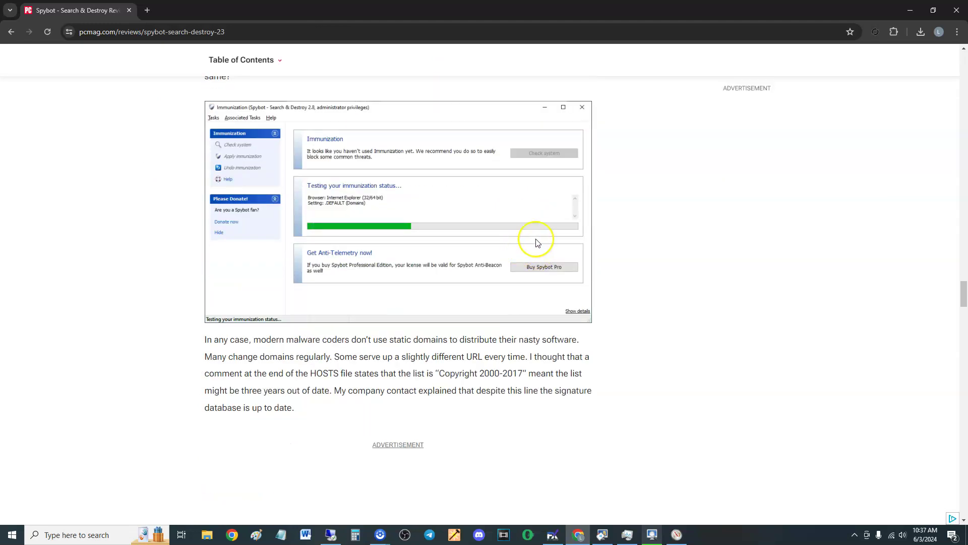
scroll(540, 239, down, 20)
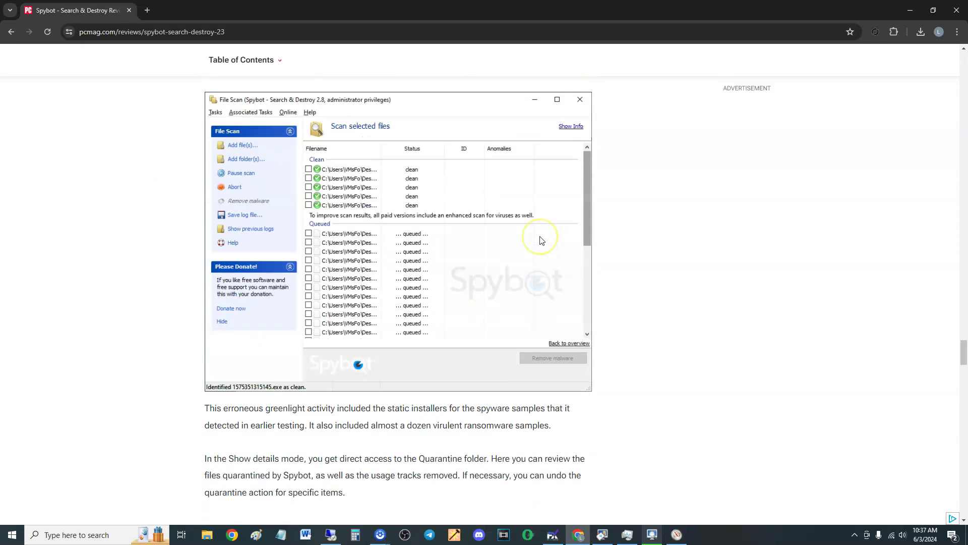
scroll(540, 238, down, 20)
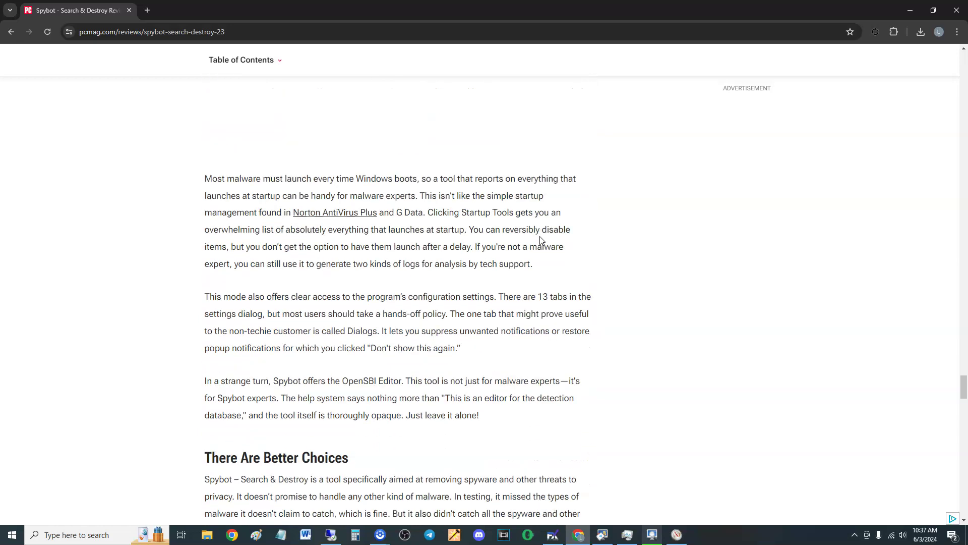
scroll(540, 240, down, 12)
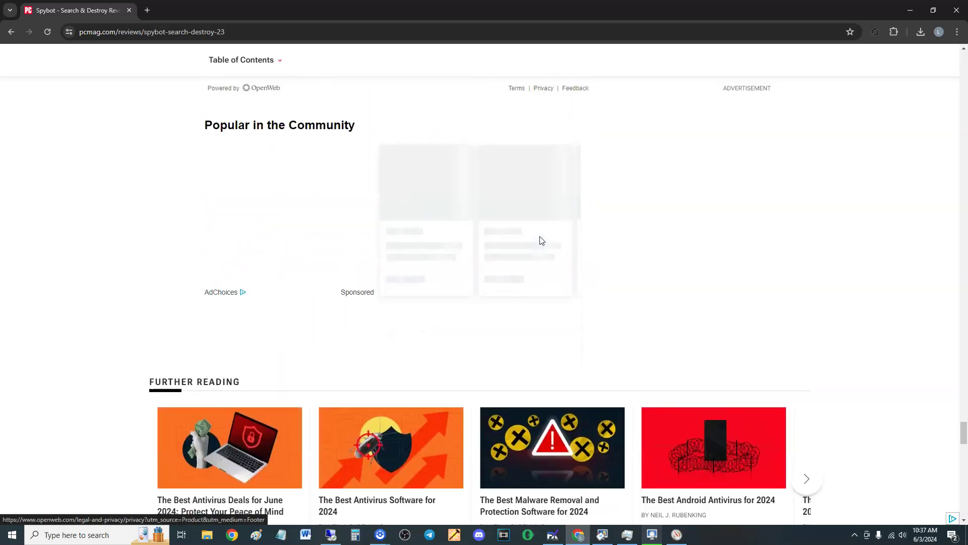
Return up to the Pros and Cons, briefly highlighting the specs from On-Demand Malware Scan to Firewall.
scroll(540, 240, up, 19)
scroll(429, 293, up, 6)
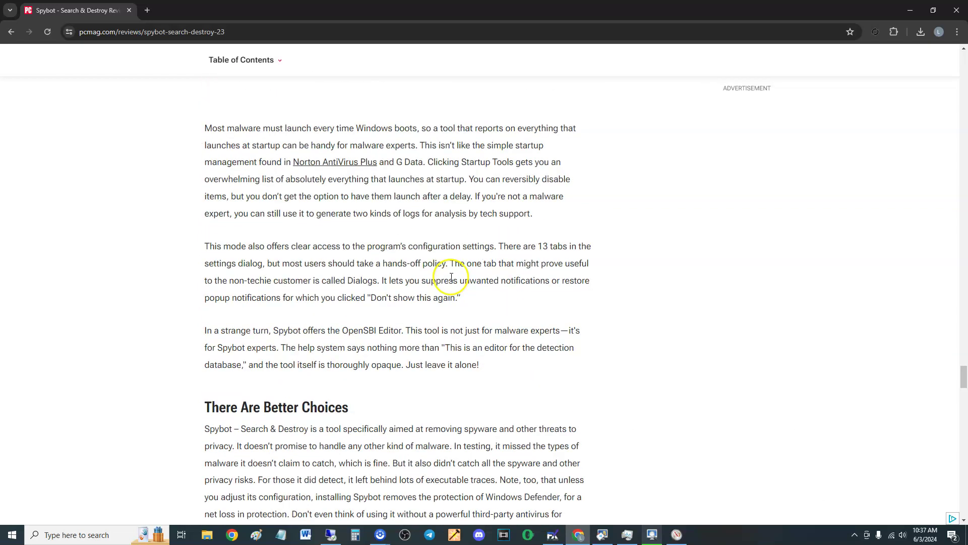
scroll(535, 226, up, 2)
scroll(575, 145, up, 10)
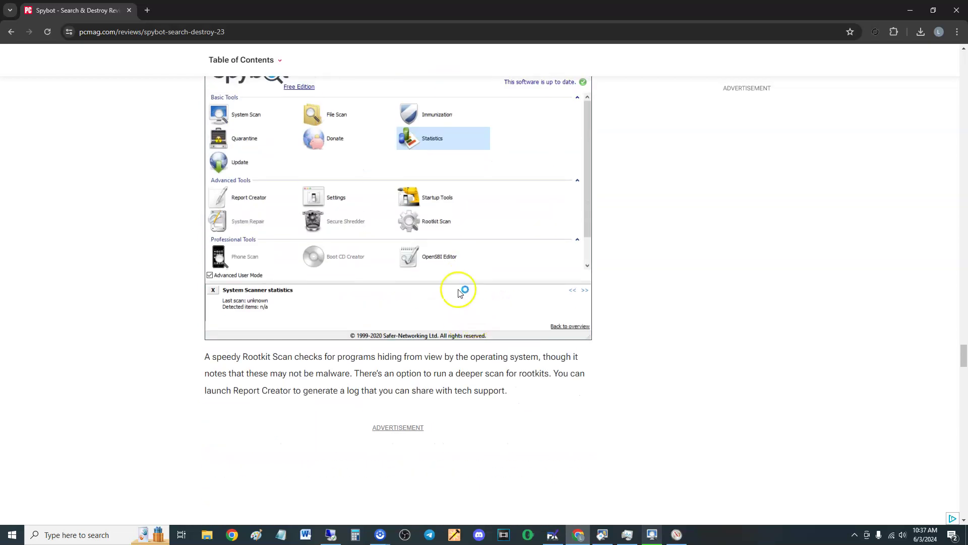
scroll(380, 259, up, 10)
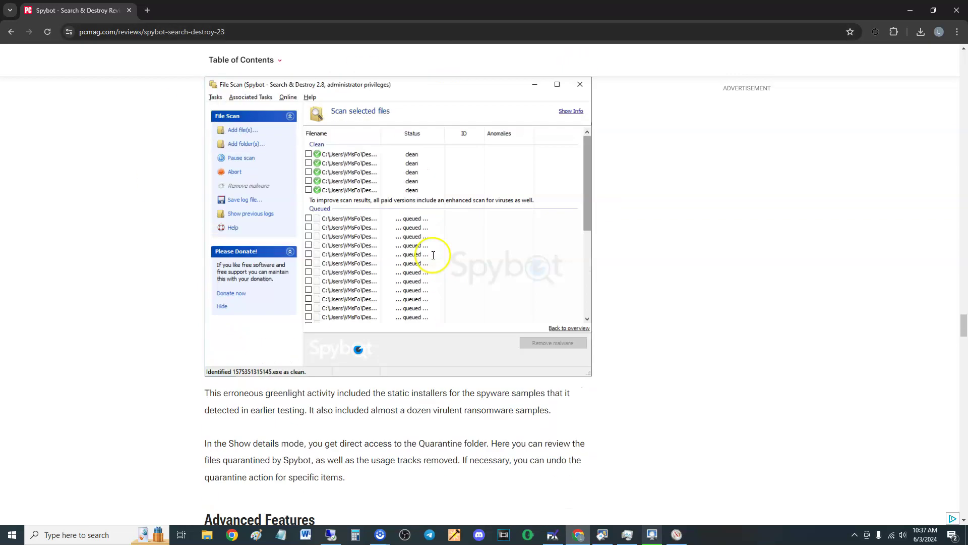
scroll(464, 302, up, 15)
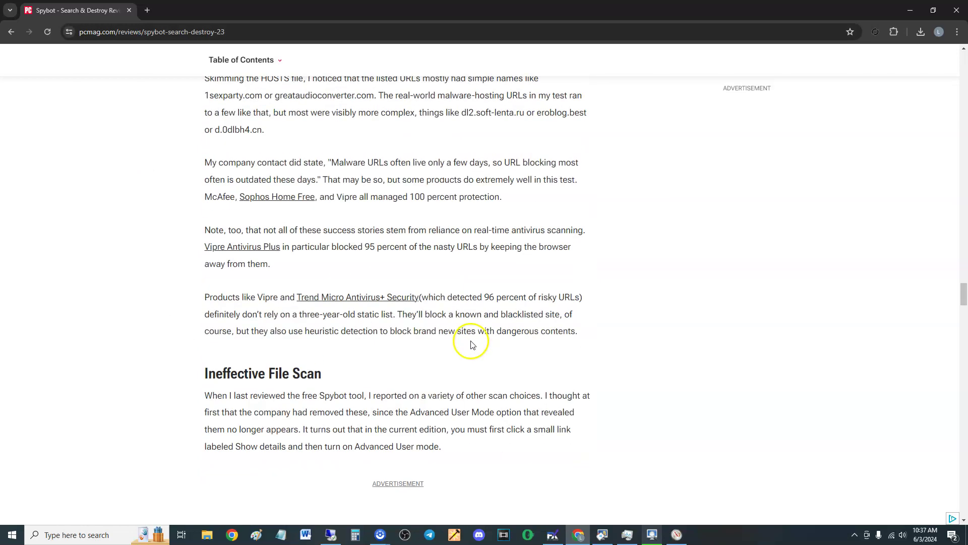
scroll(471, 342, up, 15)
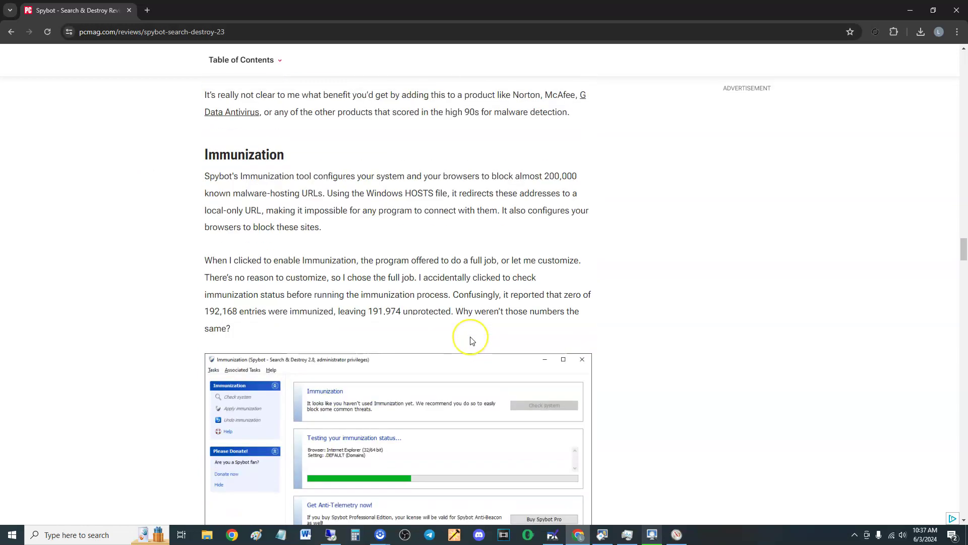
scroll(471, 343, up, 15)
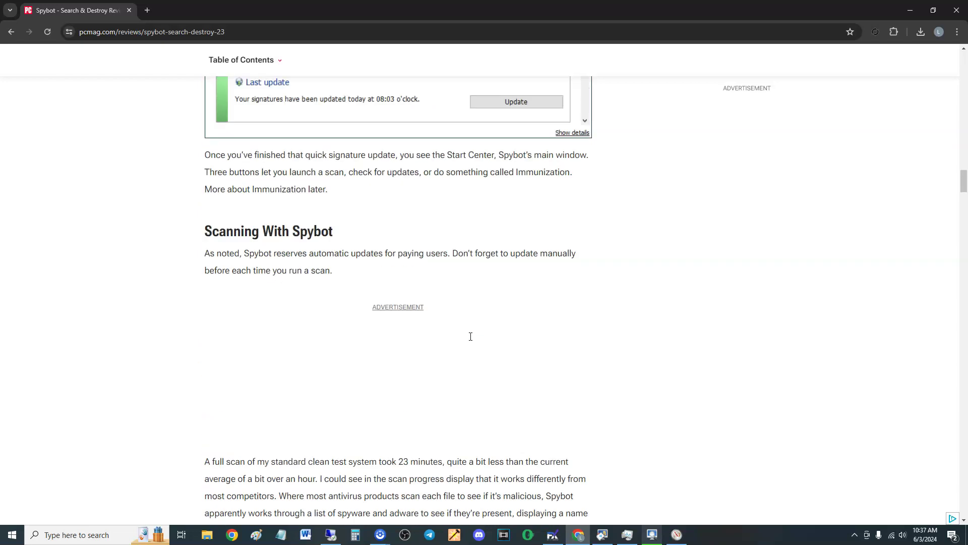
scroll(472, 343, up, 15)
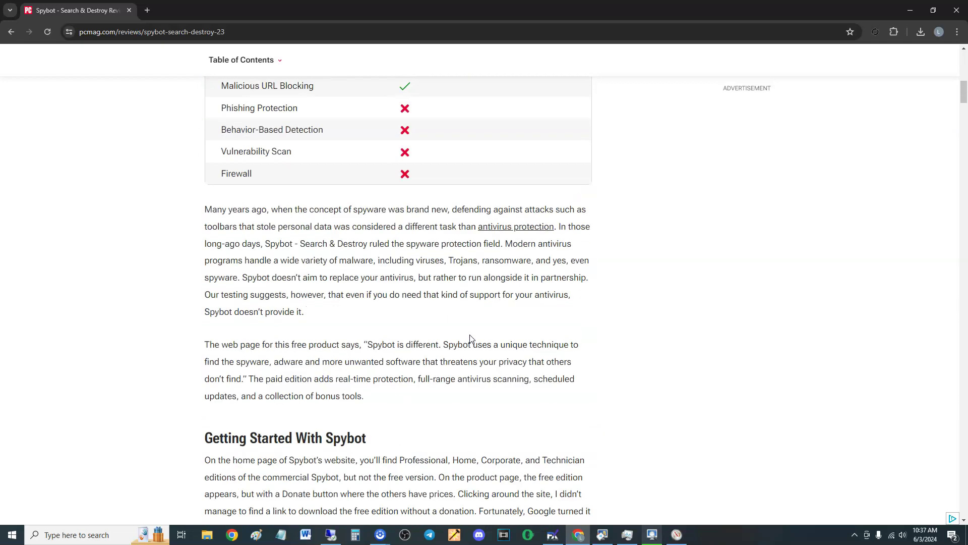
scroll(480, 334, down, 1)
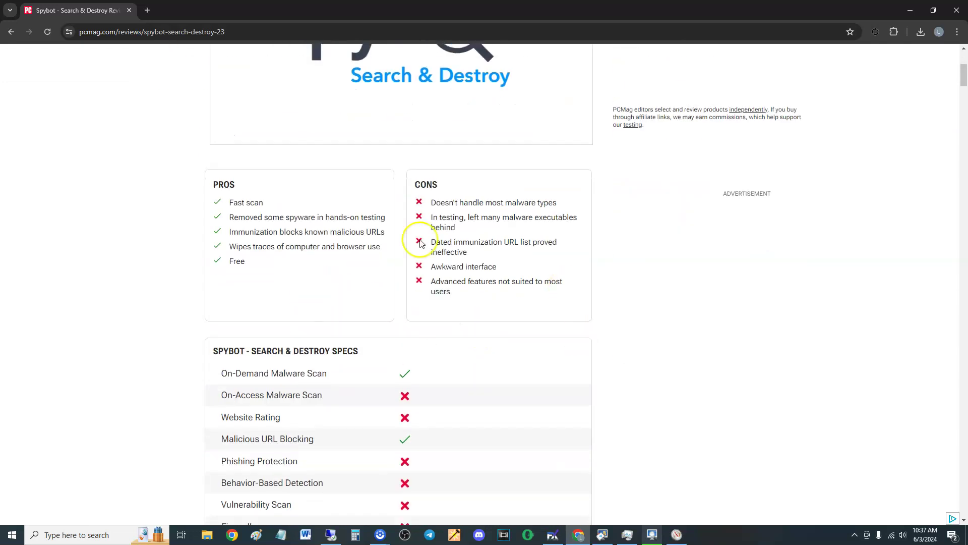
scroll(548, 269, down, 1)
scroll(549, 269, down, 3)
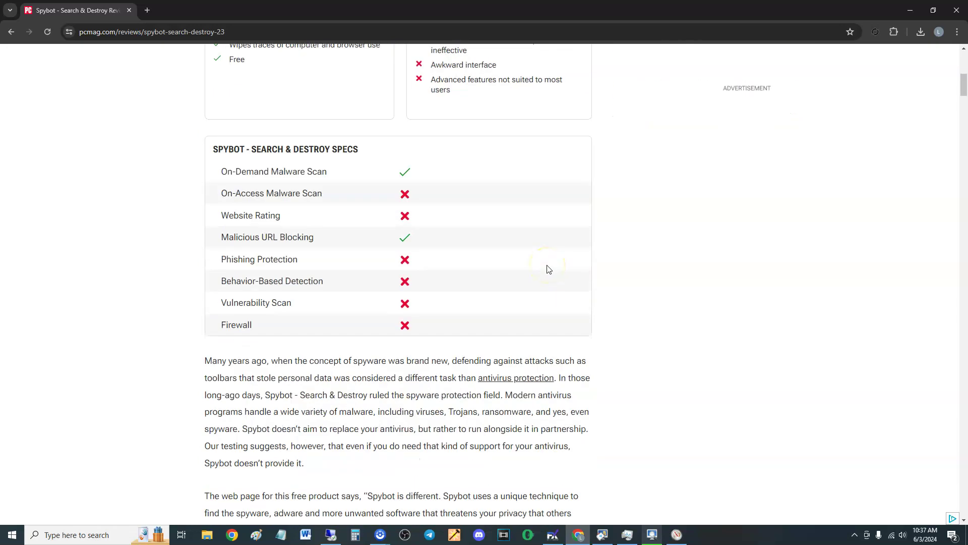
drag(222, 164, 466, 348)
click(795, 272)
Go to the top of the review and briefly highlight the bottom-line verdict beside the 2.0 Subpar rating.
scroll(711, 319, up, 3)
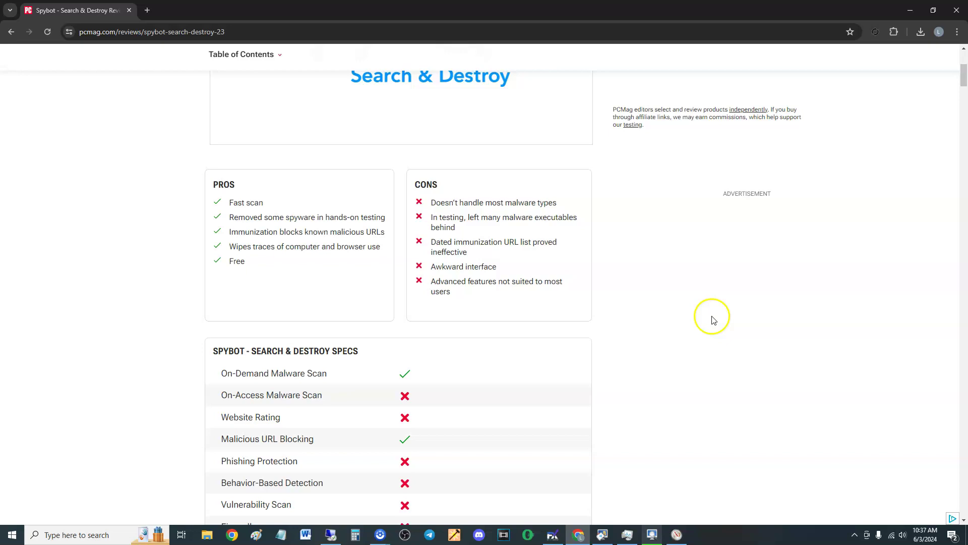
scroll(712, 333, up, 4)
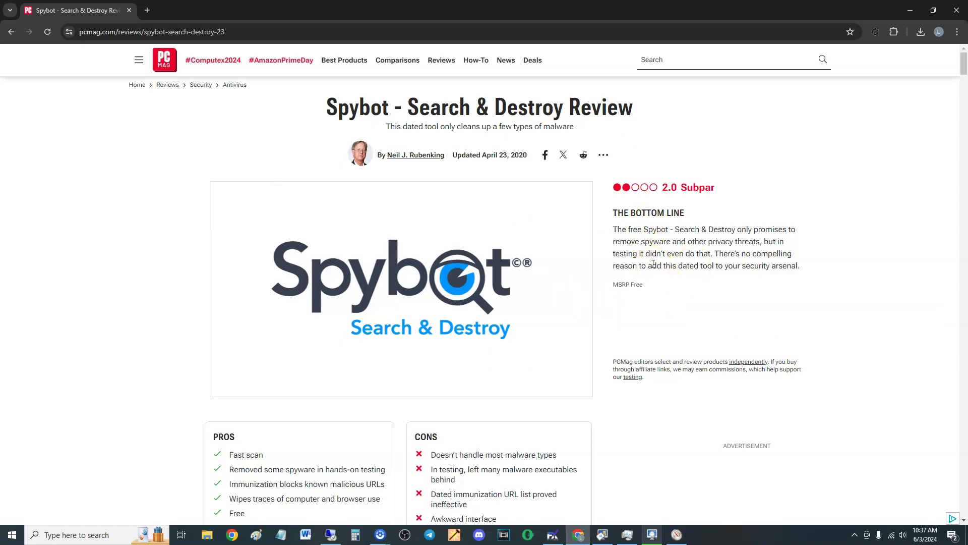
click(685, 290)
drag(615, 212, 736, 242)
click(738, 250)
Highlight THE BOTTOM LINE heading together with its verdict again, then deselect it.
scroll(696, 262, down, 4)
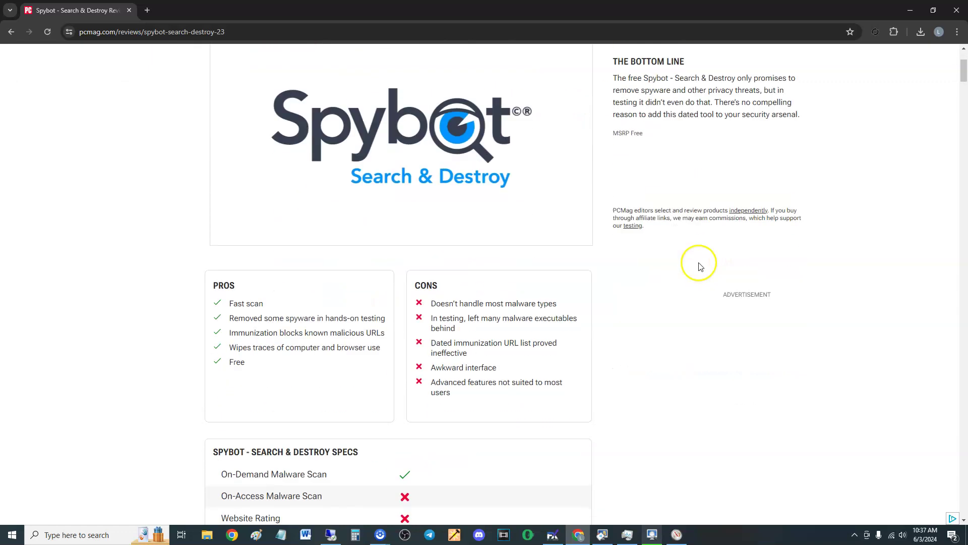
scroll(696, 261, up, 4)
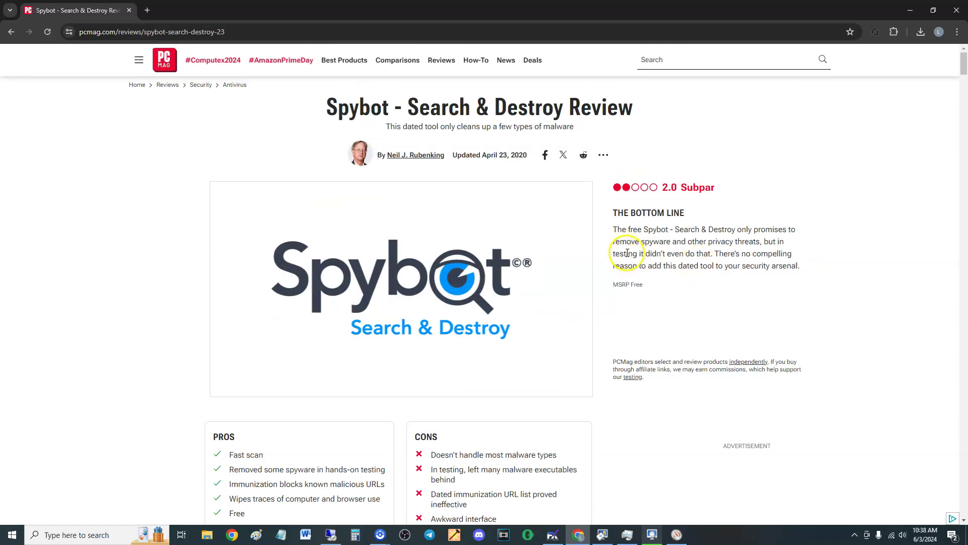
scroll(691, 343, down, 5)
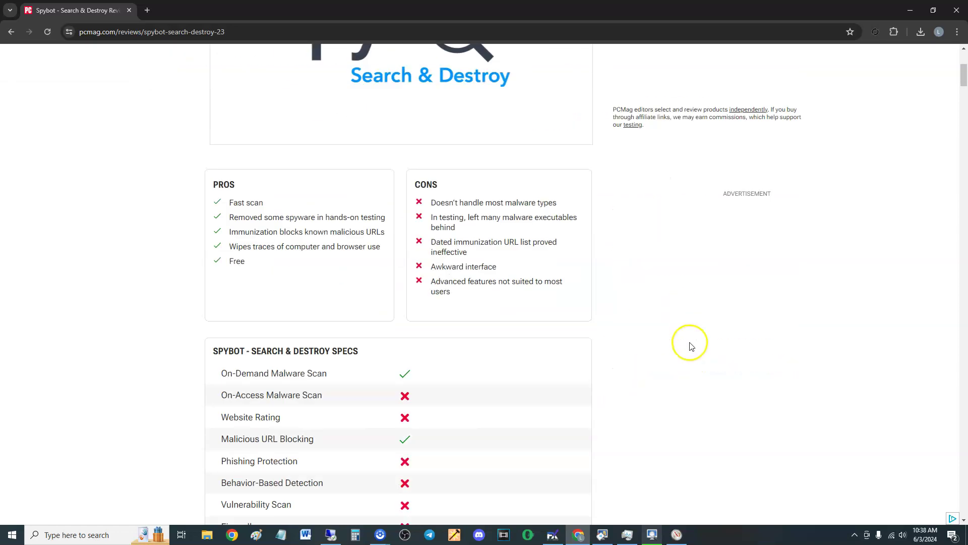
scroll(653, 288, up, 3)
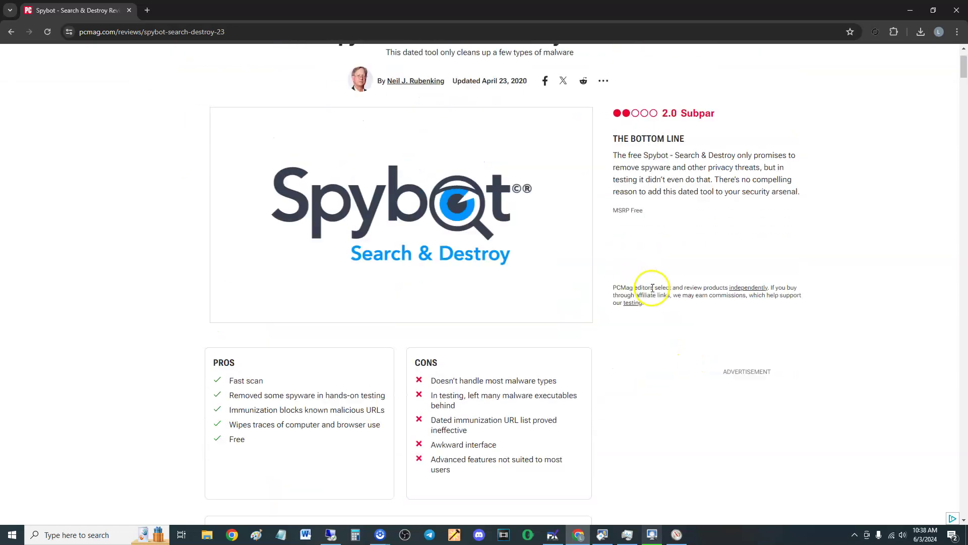
scroll(653, 288, up, 2)
drag(615, 209, 778, 264)
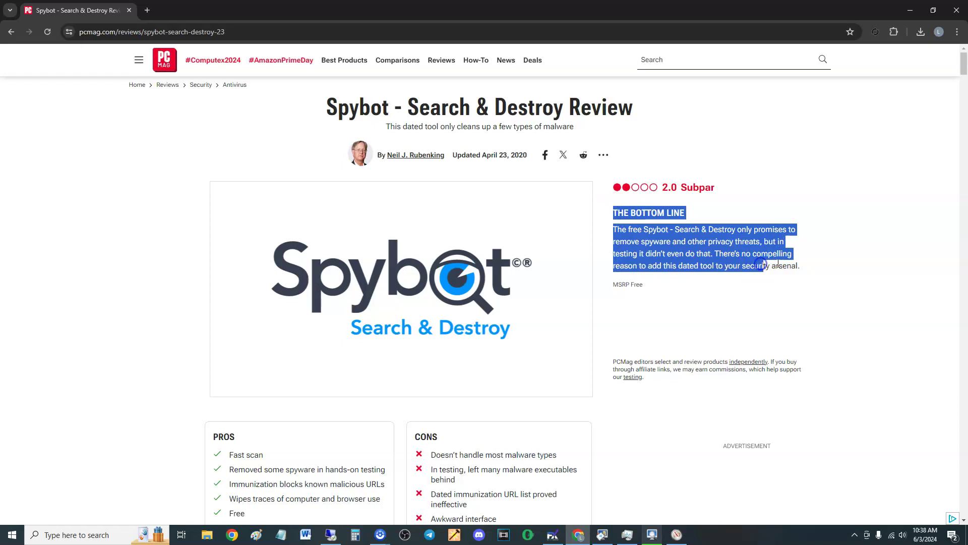
click(778, 263)
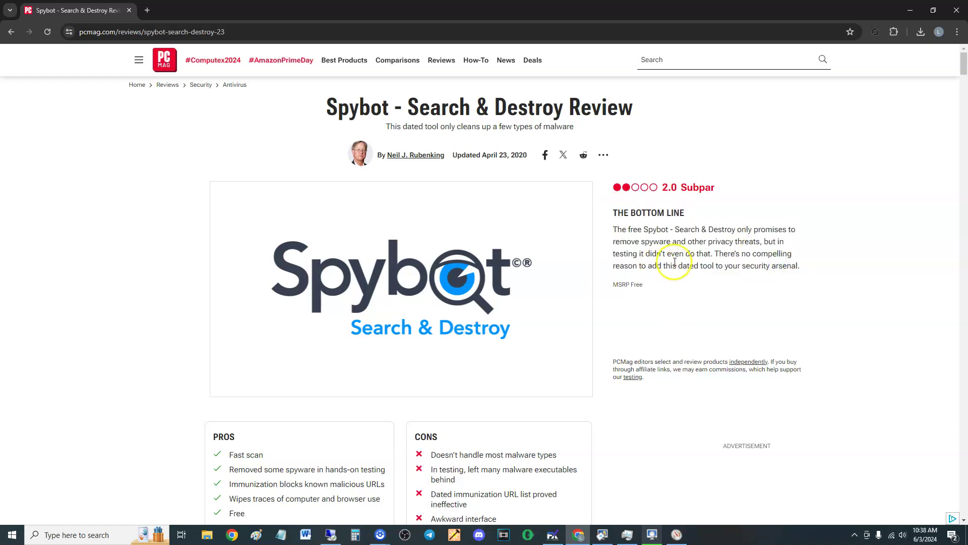